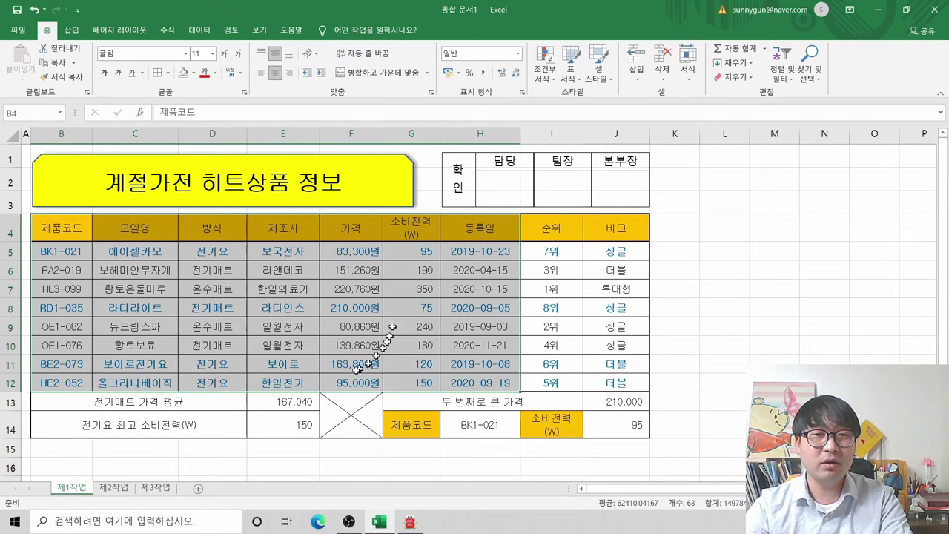
# - Copy the selected range B4:H12 from sheet 제1작업 and paste it with all formatting into sheet 제2작업 starting at cell B2
pyautogui.rightClick(297, 273)
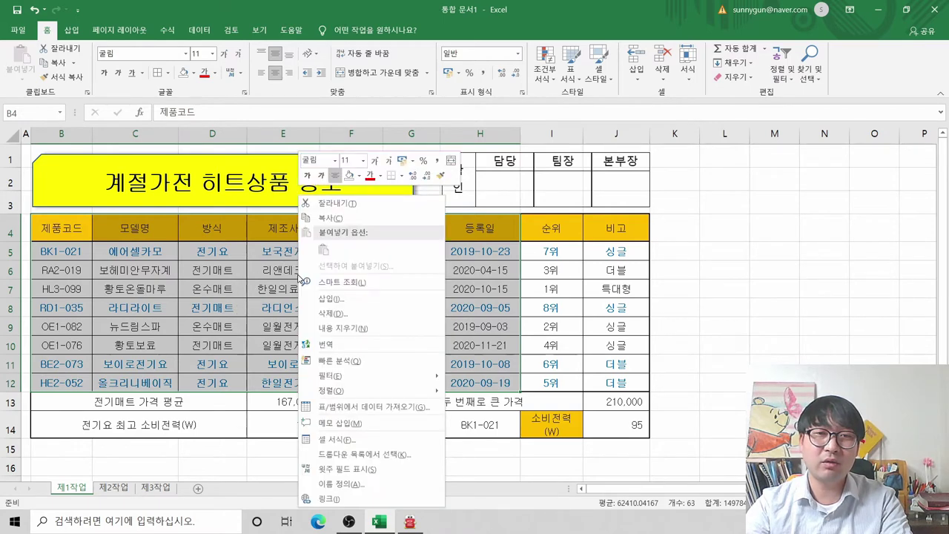
pyautogui.click(333, 219)
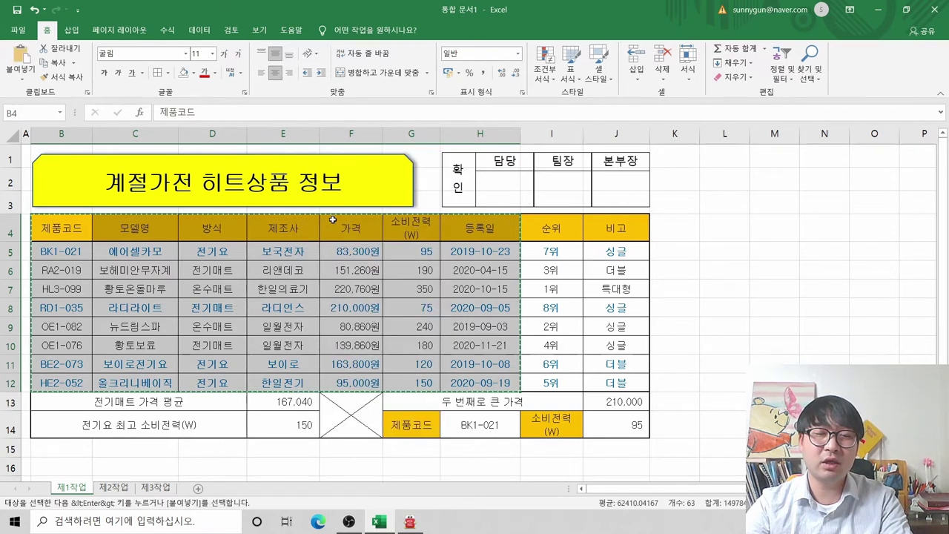
pyautogui.click(110, 488)
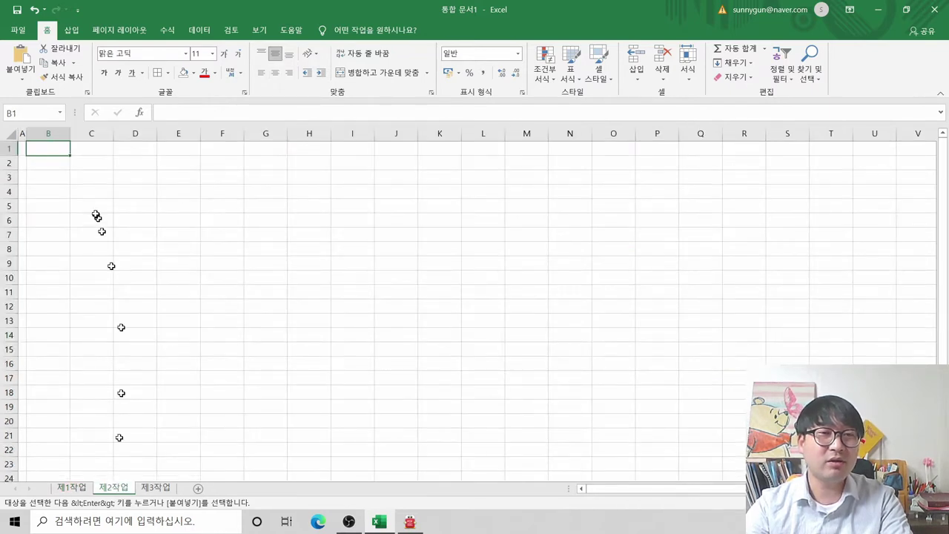
pyautogui.click(40, 167)
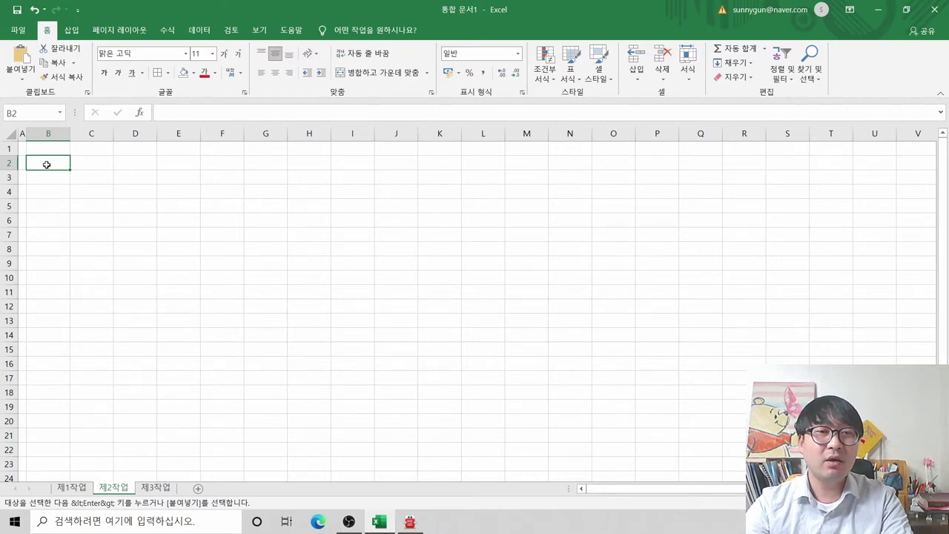
pyautogui.rightClick(46, 165)
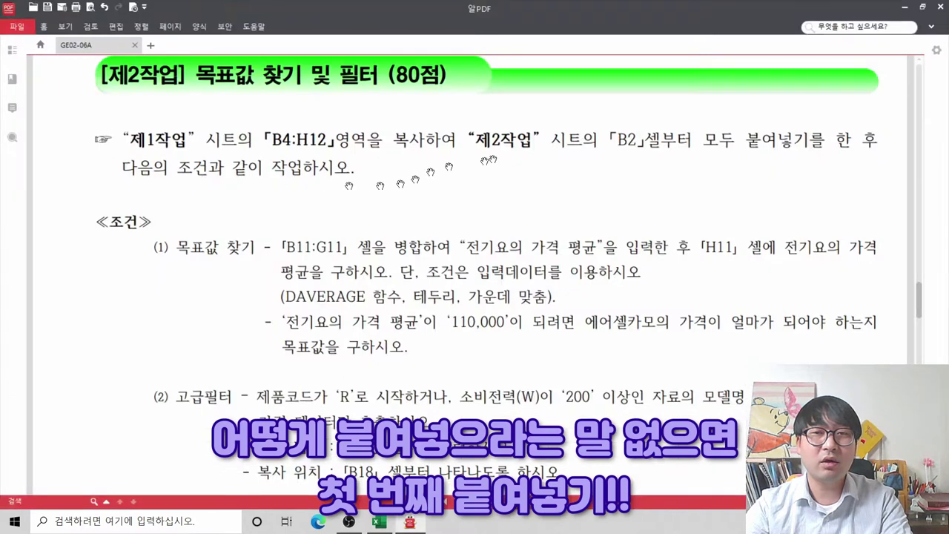
pyautogui.hotkey('alt', 'Tab')
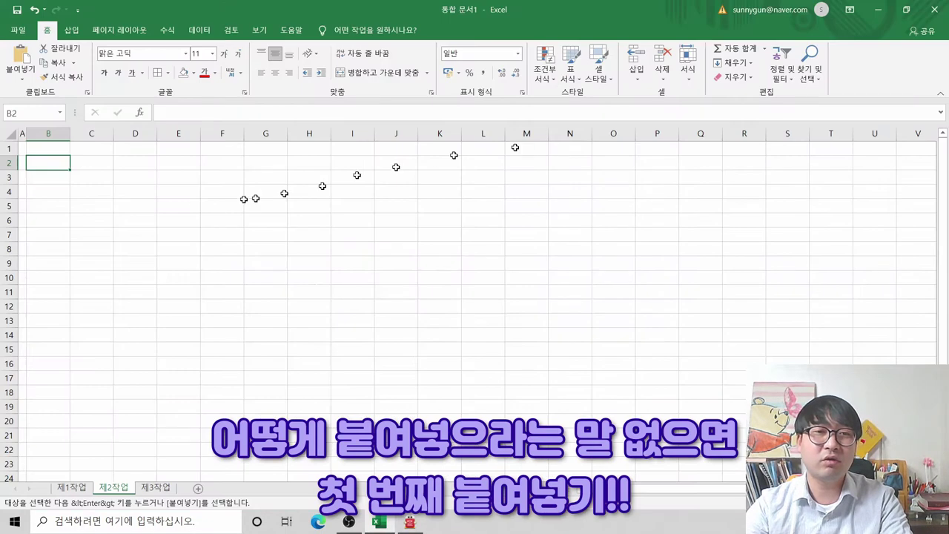
pyautogui.rightClick(38, 166)
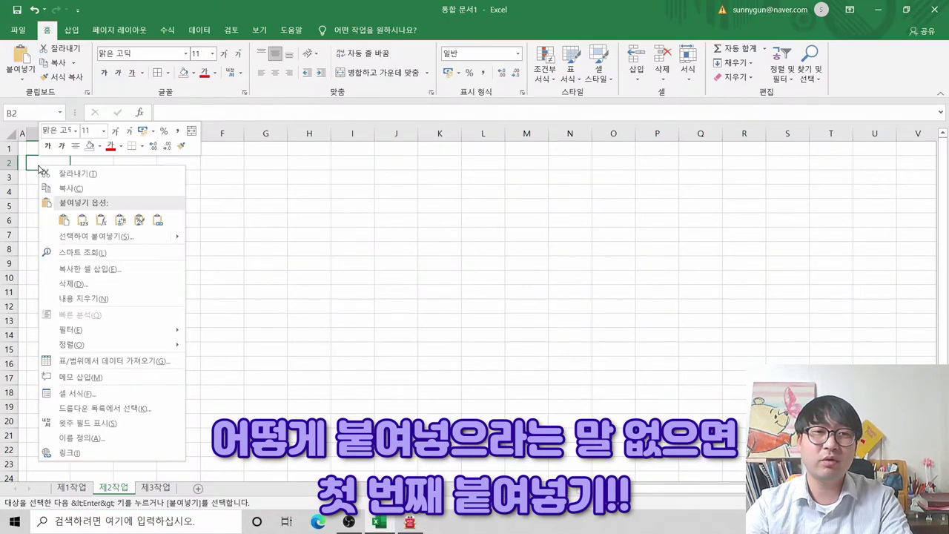
pyautogui.click(63, 220)
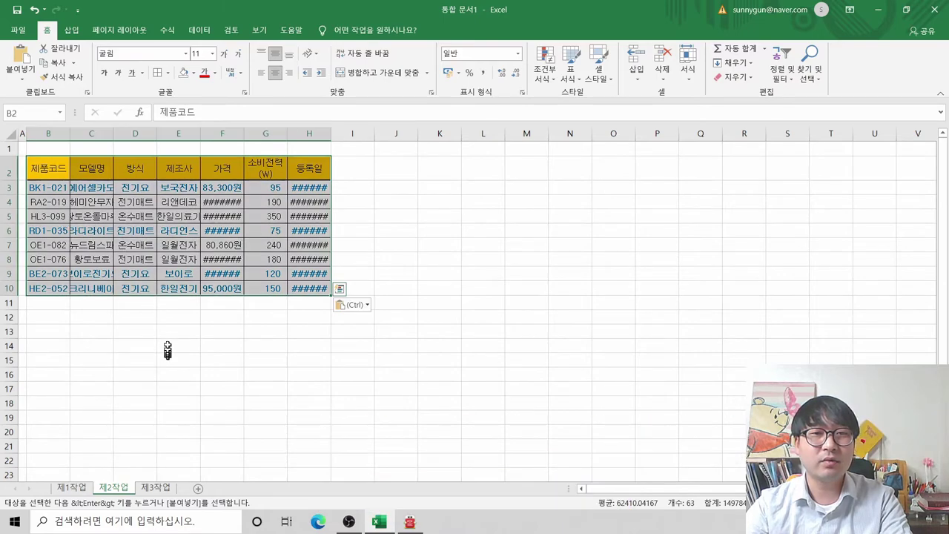
# - Widen the 가격 column so that its prices are shown in full
pyautogui.click(226, 216)
pyautogui.keyDown('ctrl'); pyautogui.scroll(3, 311, 222); pyautogui.keyUp('ctrl')
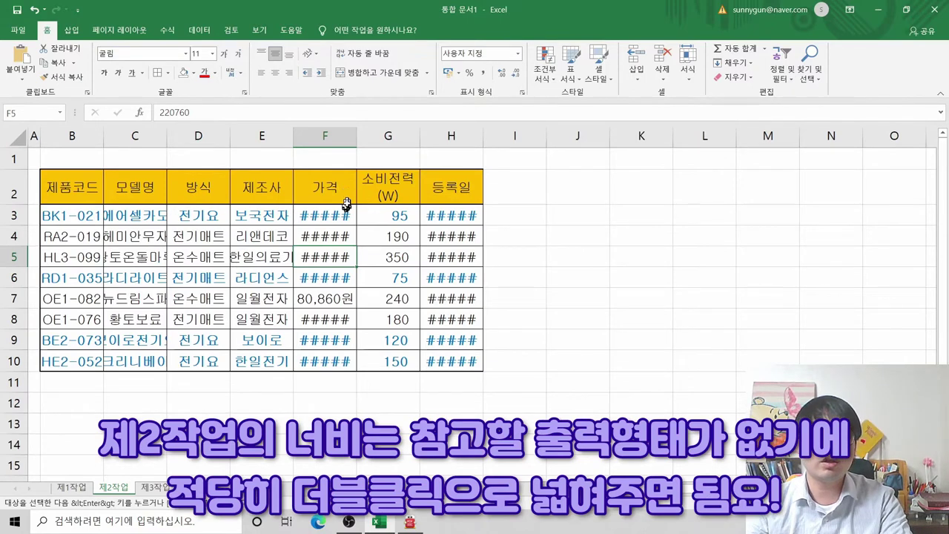
pyautogui.moveTo(356, 136); pyautogui.dragTo(414, 141)
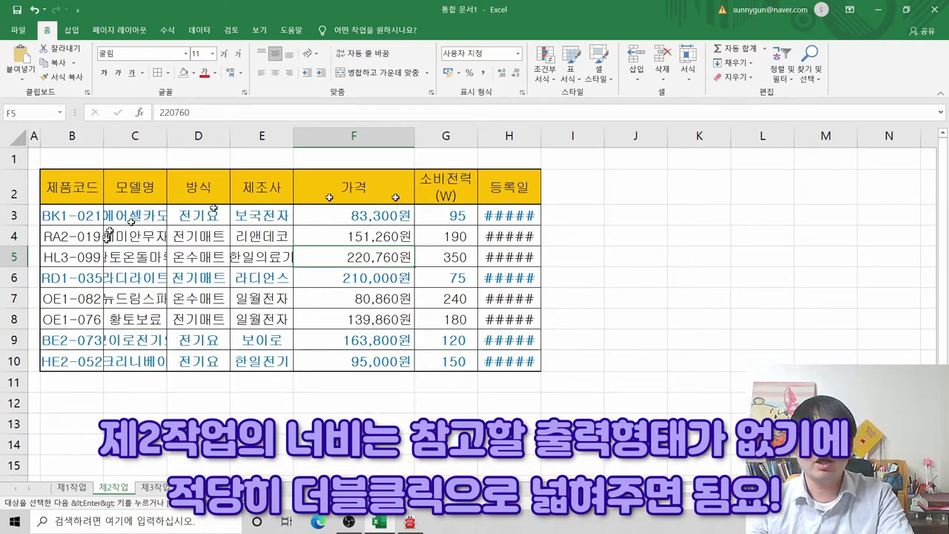
# - Check the task instructions in the PDF, return to Excel and auto-fit all column widths on sheet 제2작업 to their contents
pyautogui.hotkey('alt', 'Tab')
pyautogui.scroll(-3, 379, 224)
pyautogui.scroll(5, 379, 223)
pyautogui.scroll(-3, 379, 223)
pyautogui.scroll(2, 379, 224)
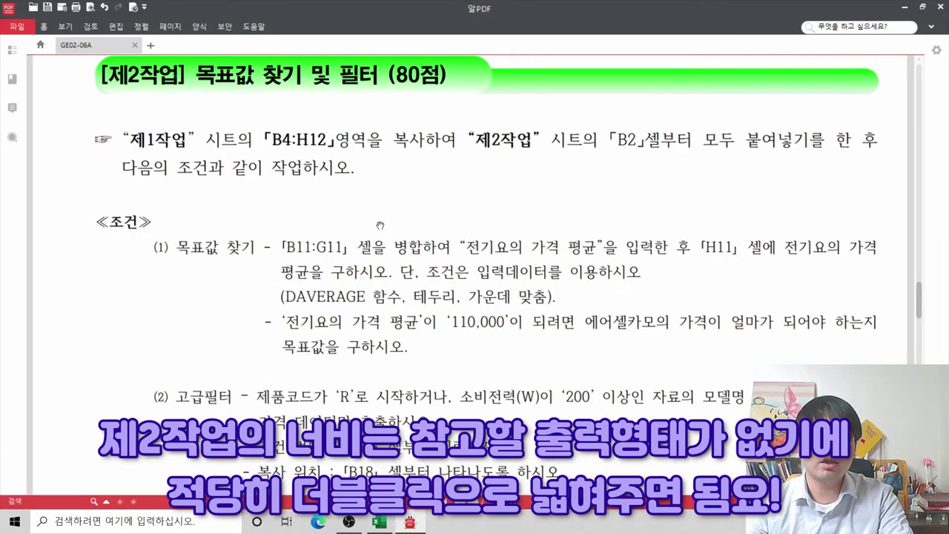
pyautogui.hotkey('alt', 'Tab')
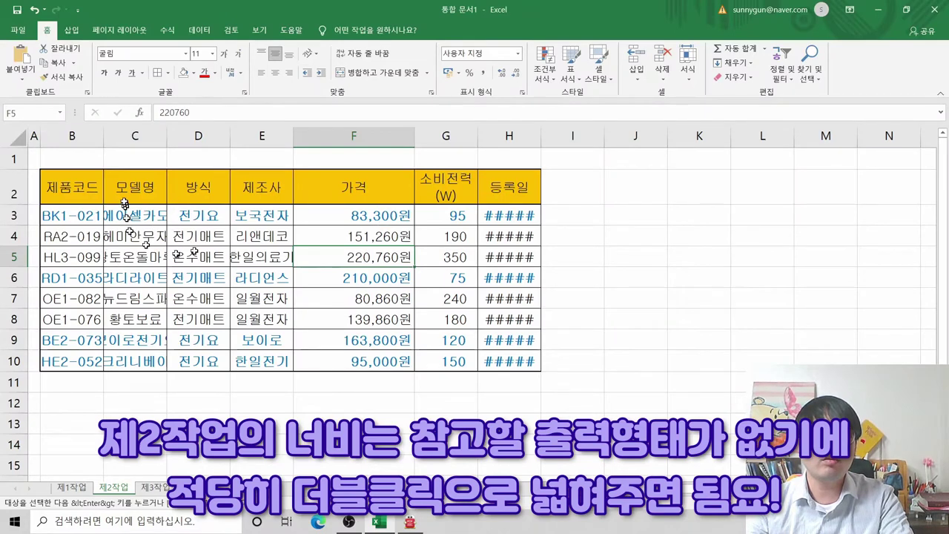
pyautogui.click(15, 136)
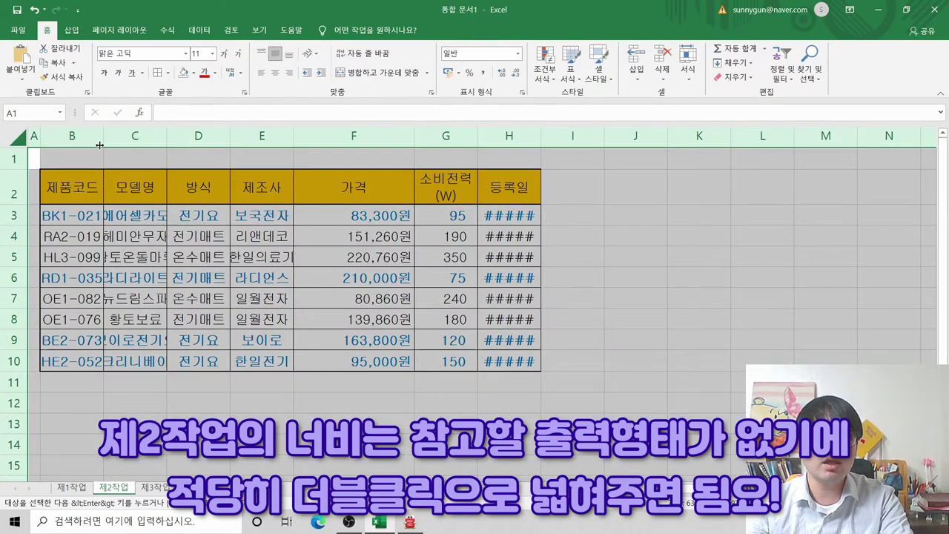
pyautogui.doubleClick(167, 136)
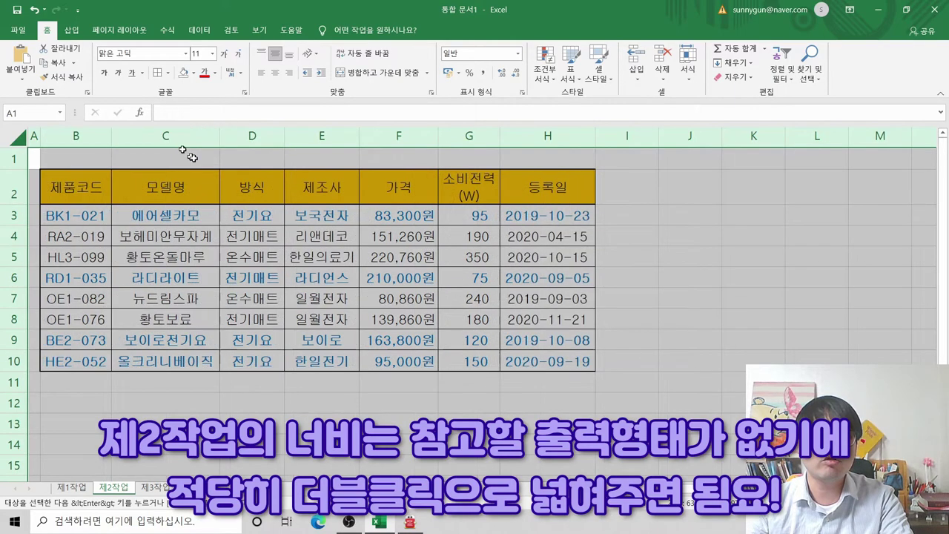
pyautogui.click(238, 276)
pyautogui.click(479, 320)
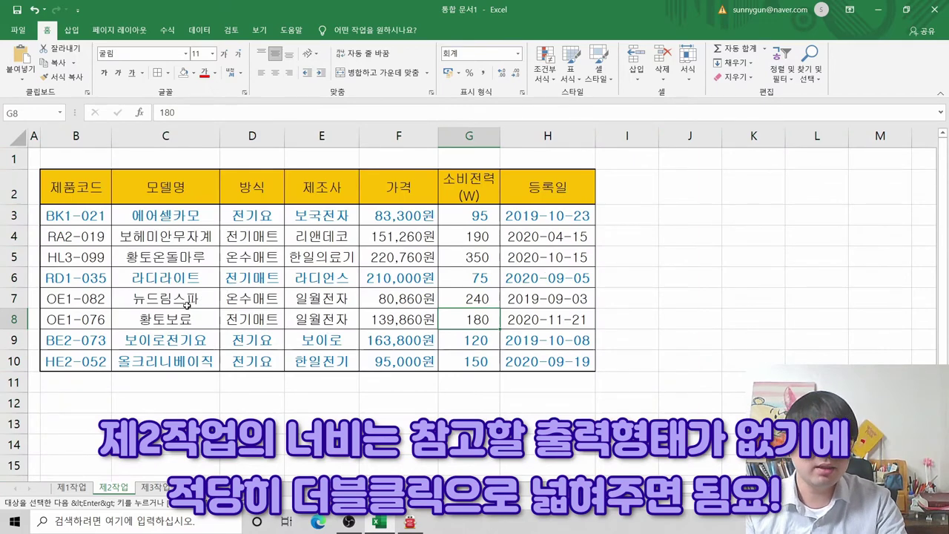
# - Switch to the GE02-06A PDF and strike through the instruction about copying B4:H12 into sheet 제2작업
pyautogui.hotkey('alt', 'Tab')
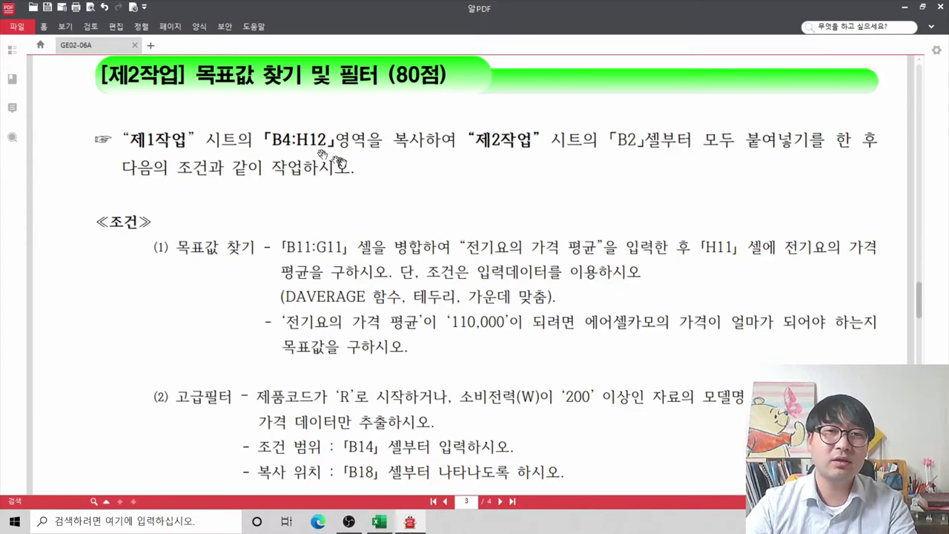
pyautogui.moveTo(347, 171); pyautogui.dragTo(124, 138)
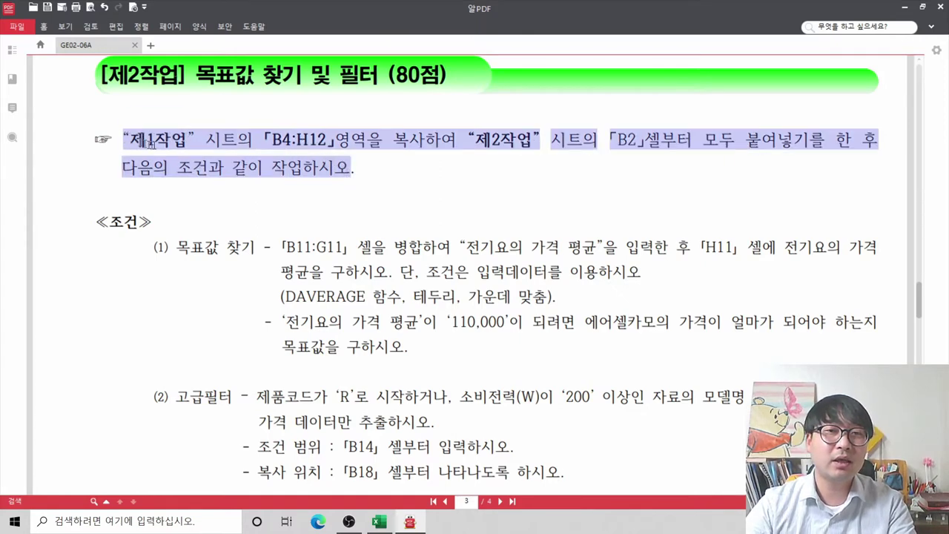
pyautogui.rightClick(162, 146)
pyautogui.click(204, 229)
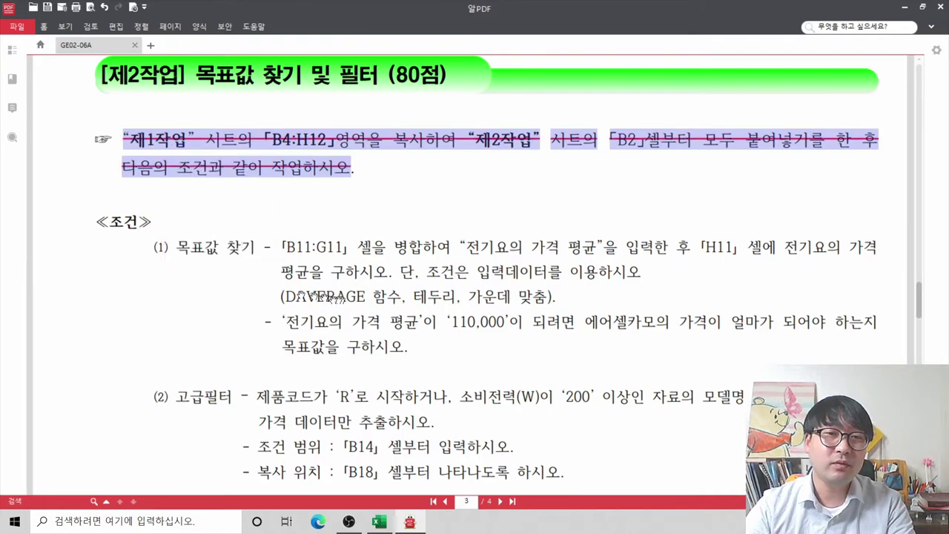
pyautogui.press('Escape')
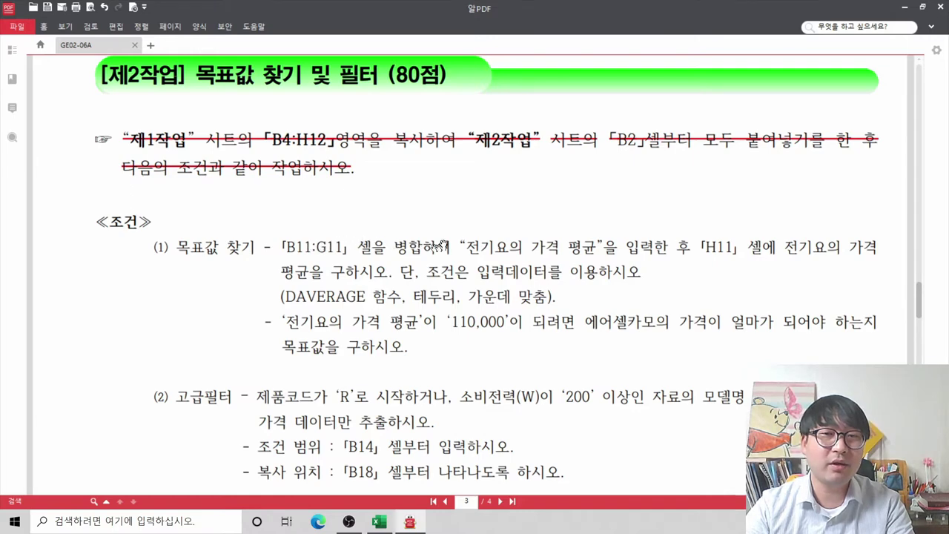
# - Switch to Excel and merge and center cells B11:G11 below the pasted table
pyautogui.hotkey('alt', 'Tab')
pyautogui.moveTo(78, 381); pyautogui.dragTo(483, 378)
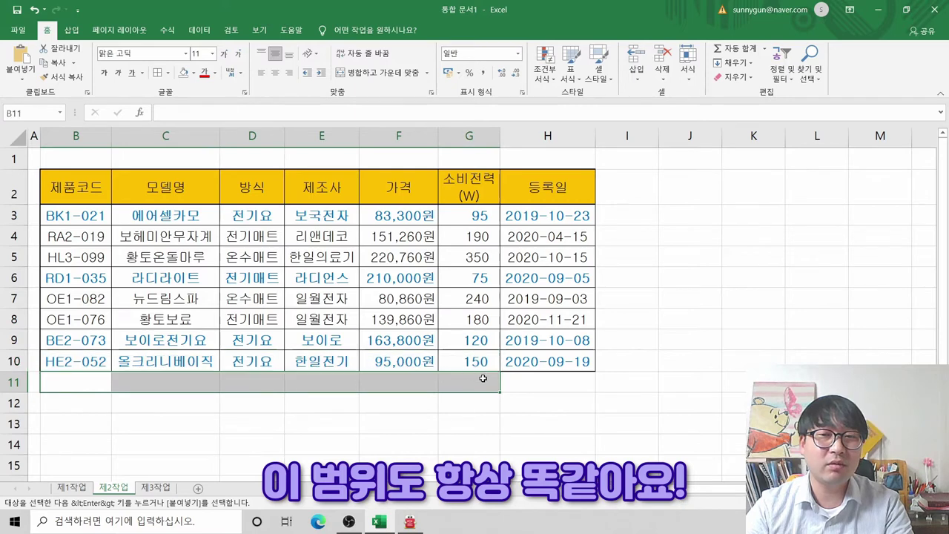
pyautogui.click(379, 78)
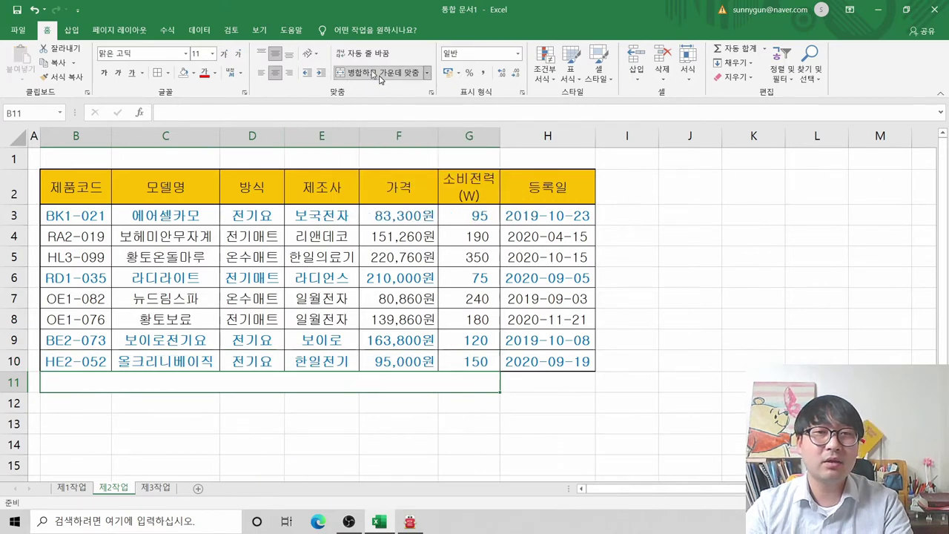
# - Check the required label in the PDF and enter 전기요의 가격 평균 in the merged cell B11:G11
pyautogui.hotkey('alt', 'Tab')
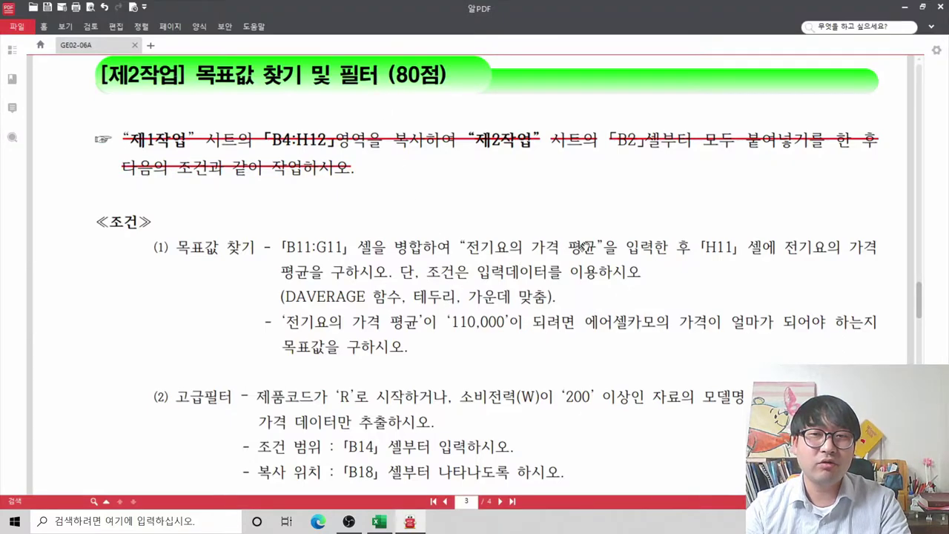
pyautogui.hotkey('alt', 'Tab')
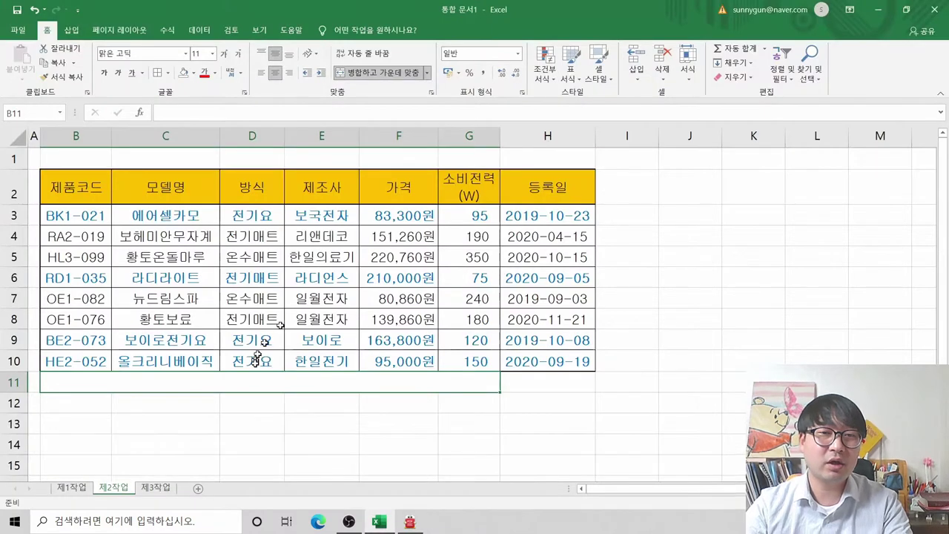
pyautogui.write('wjsr')
pyautogui.press('BackSpace')
pyautogui.press('BackSpace')
pyautogui.press('BackSpace')
pyautogui.press('BackSpace')
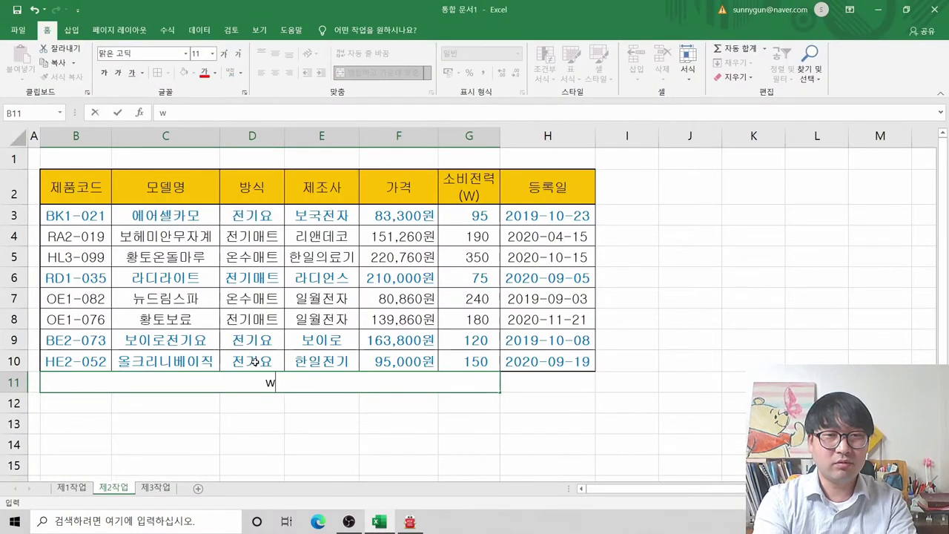
pyautogui.press('Hangul')
pyautogui.write('ㅈ전기요의 가')
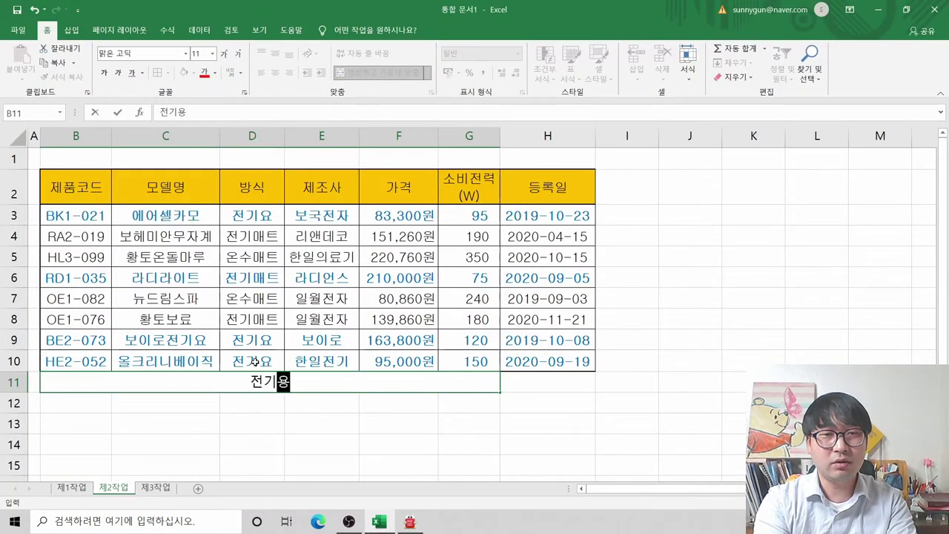
pyautogui.write('격 평균')
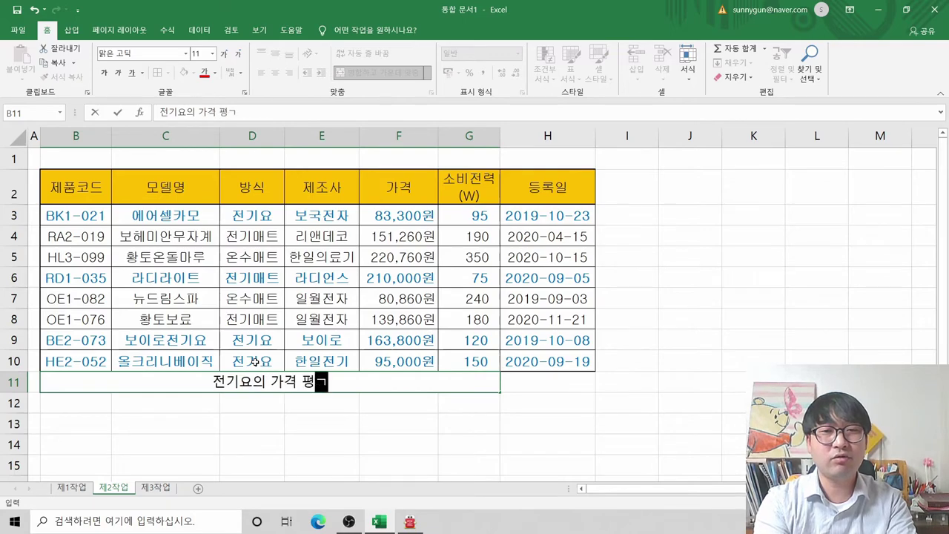
pyautogui.press('Return')
pyautogui.hotkey('alt', 'Tab')
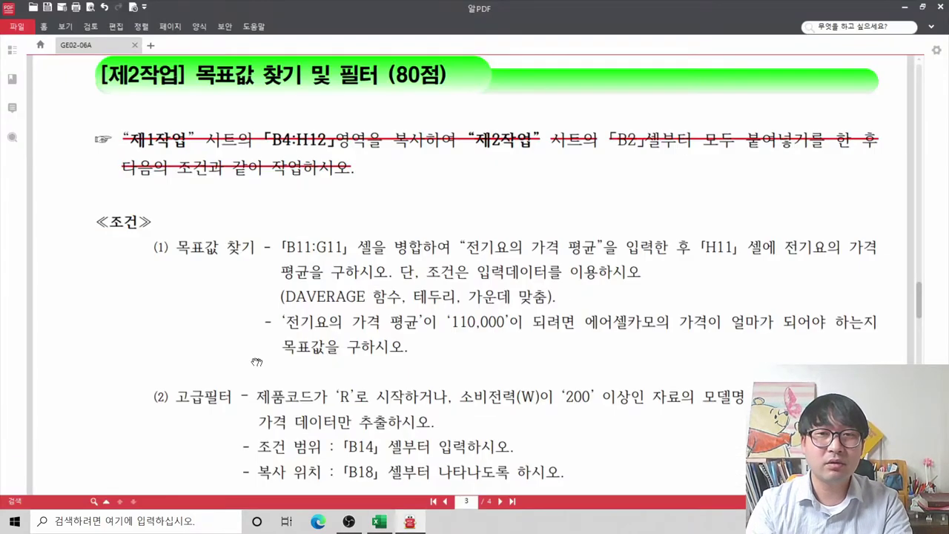
pyautogui.hotkey('alt', 'Tab')
pyautogui.press('Up')
pyautogui.hotkey('shift', 'Right')
pyautogui.hotkey('shift', 'Right')
pyautogui.hotkey('shift', 'Right')
pyautogui.hotkey('shift', 'Right')
pyautogui.hotkey('shift', 'Right')
pyautogui.hotkey('alt', 'h')
pyautogui.press('m')
pyautogui.press('c')
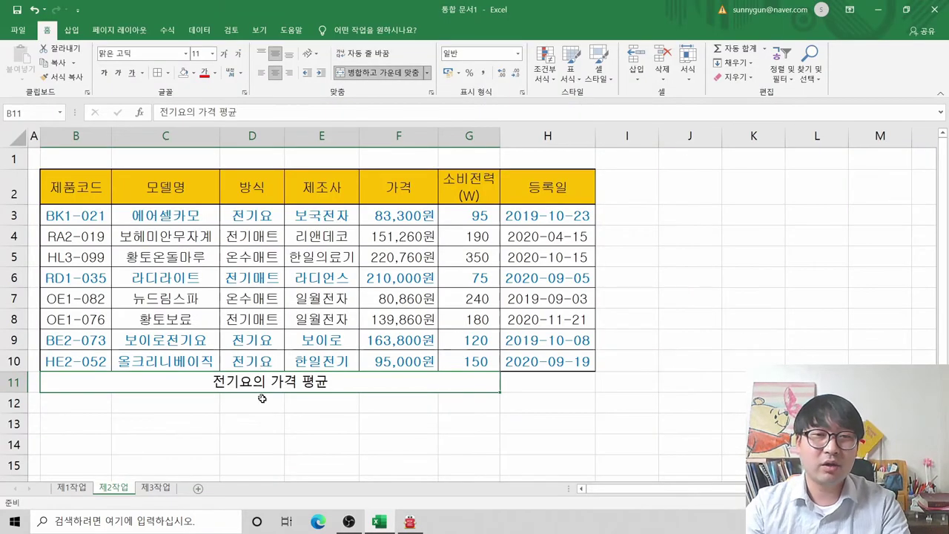
# - Check the average-price instruction and its required function in the PDF, and select cell H11 in Excel for the formula
pyautogui.hotkey('alt', 'Tab')
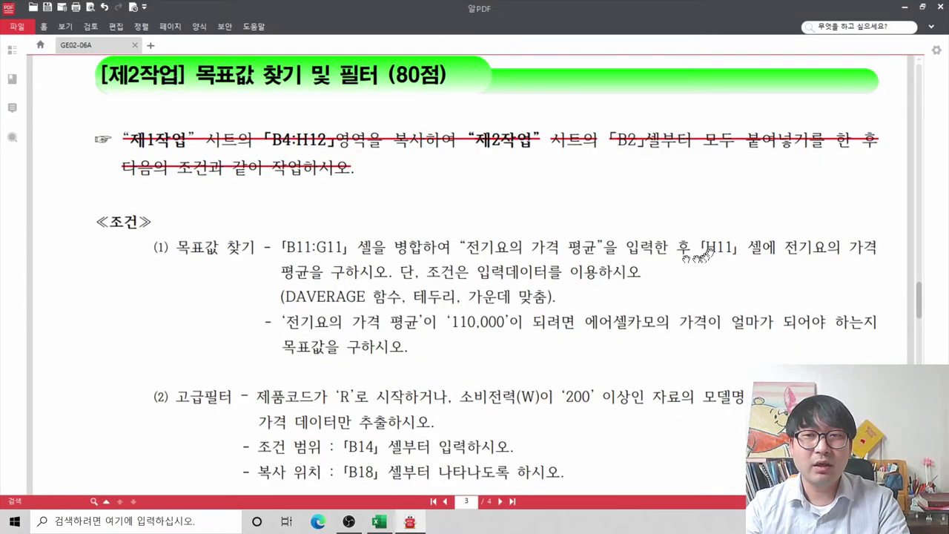
pyautogui.hotkey('alt', 'Tab')
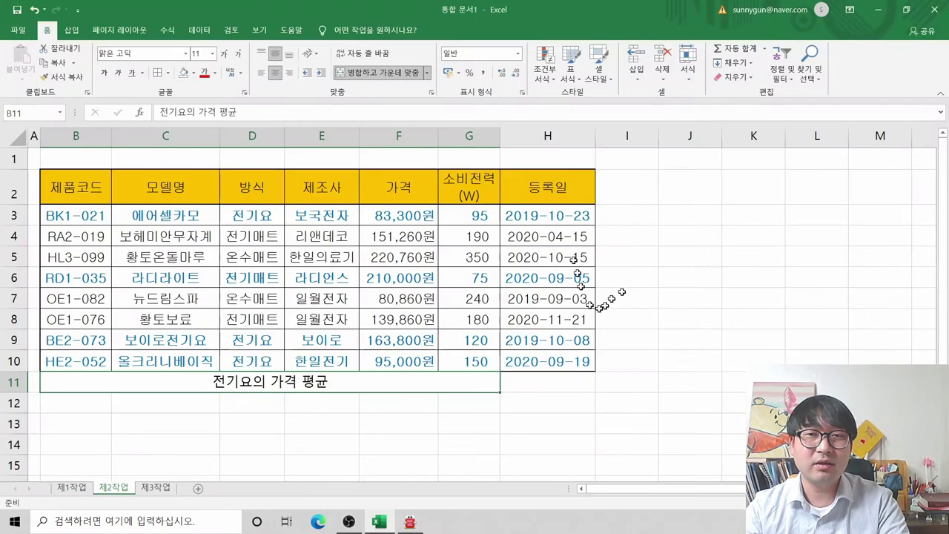
pyautogui.click(542, 383)
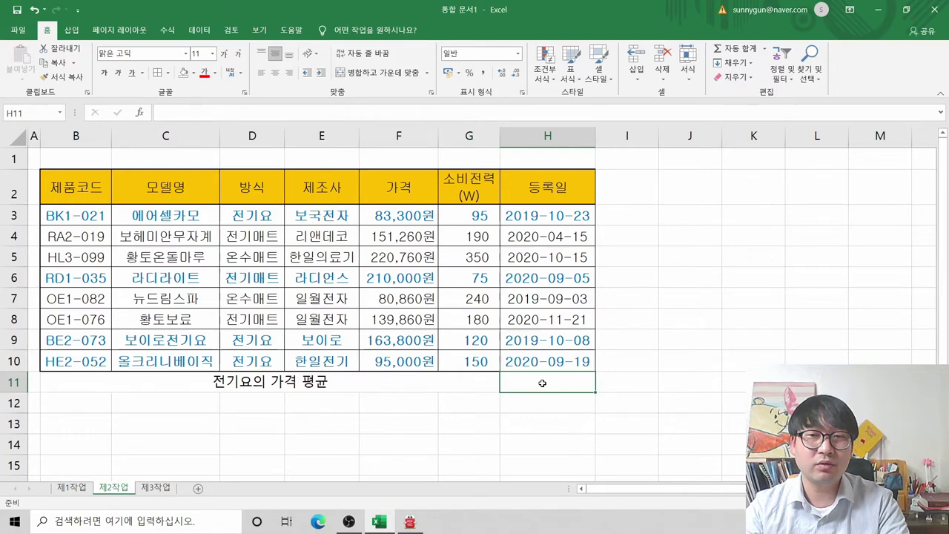
pyautogui.hotkey('alt', 'Tab')
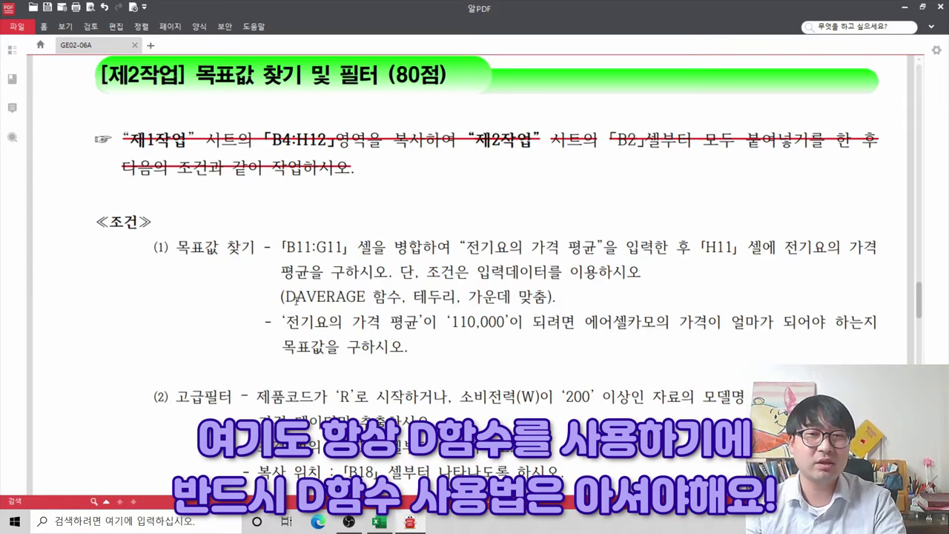
pyautogui.hotkey('alt', 'Tab')
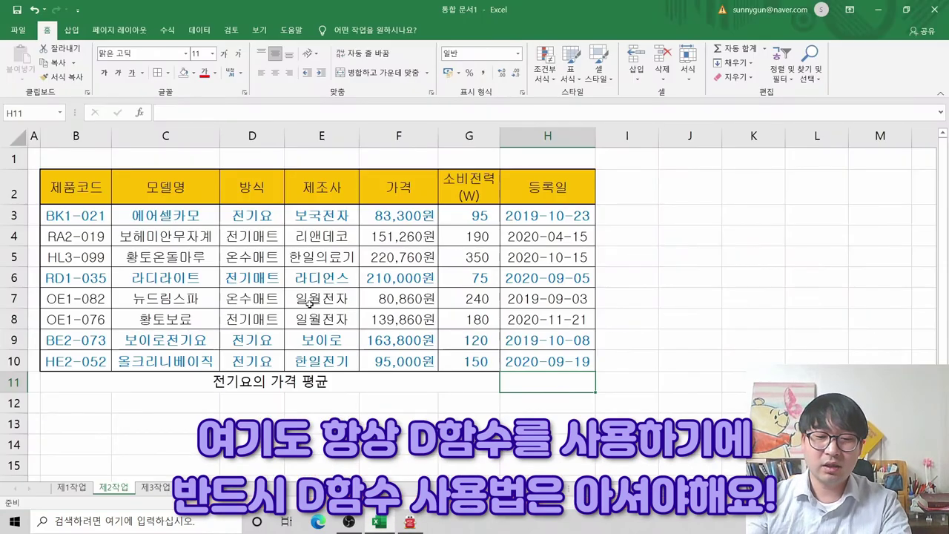
# - Start a DAVERAGE formula in H11 and open its function arguments, moving the dialog clear of the 방식 and 가격 columns
pyautogui.write('=')
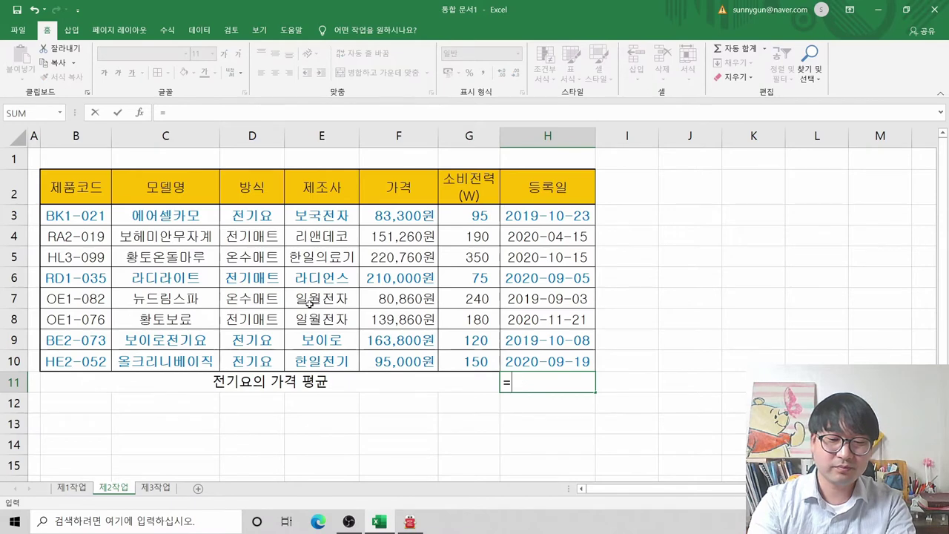
pyautogui.write('da')
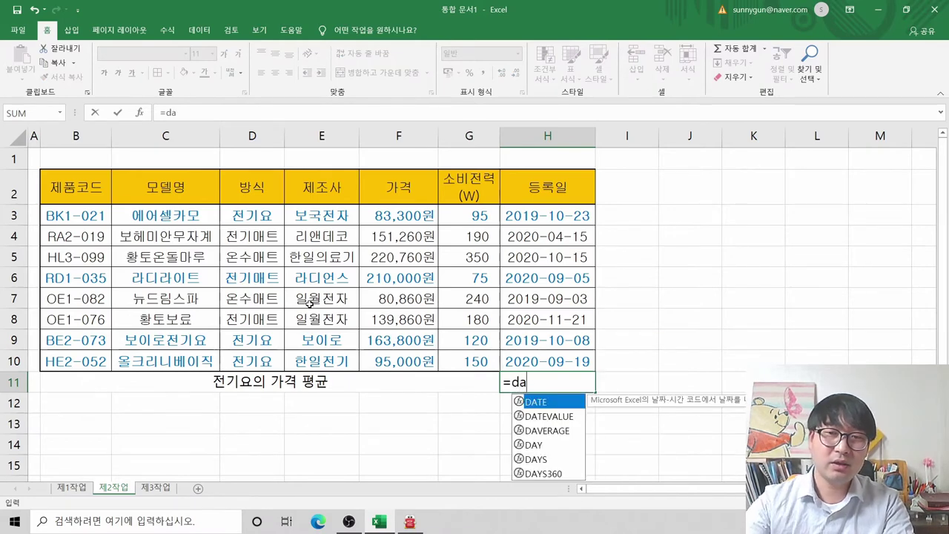
pyautogui.write('v')
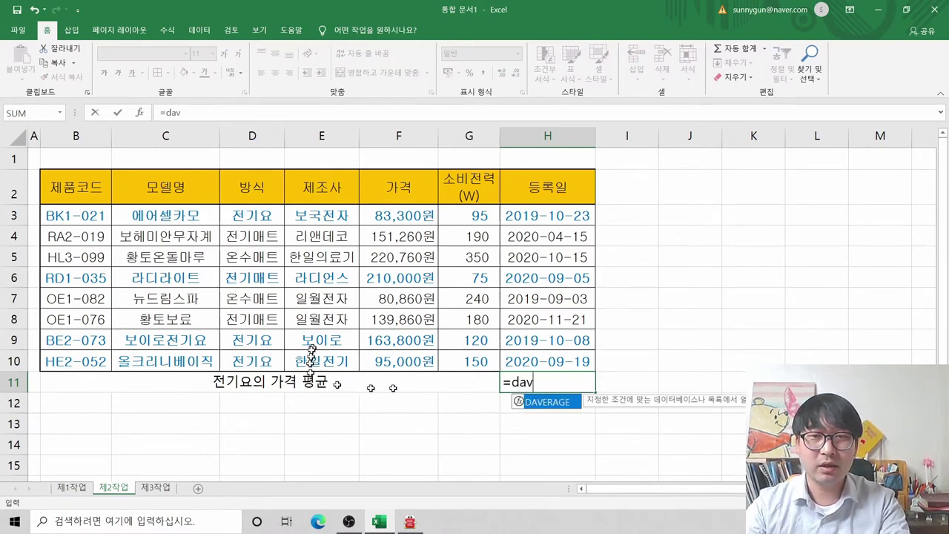
pyautogui.doubleClick(555, 402)
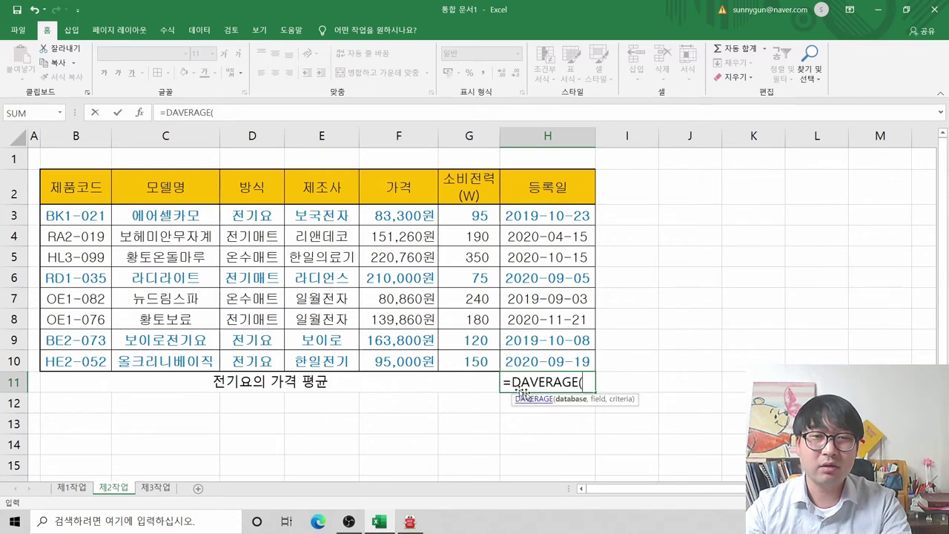
pyautogui.click(138, 112)
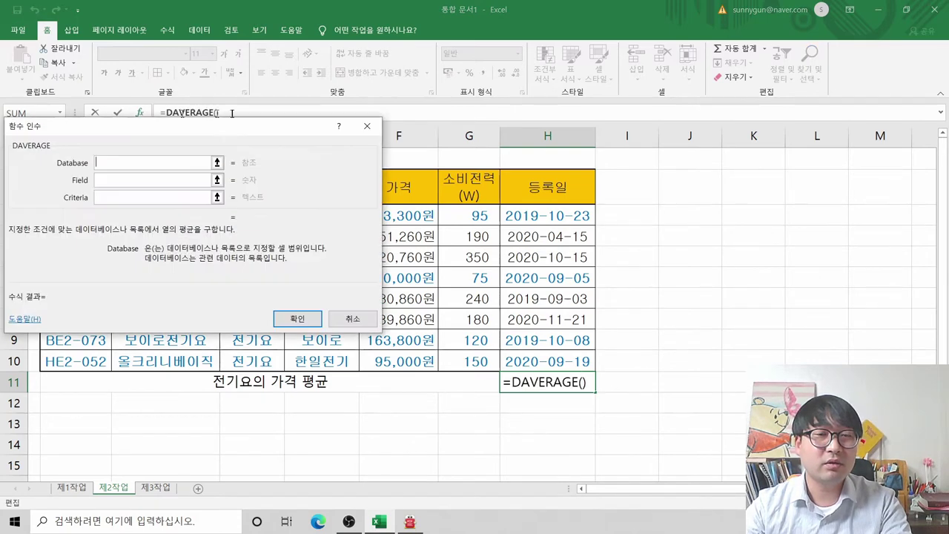
pyautogui.moveTo(218, 126); pyautogui.dragTo(614, 268)
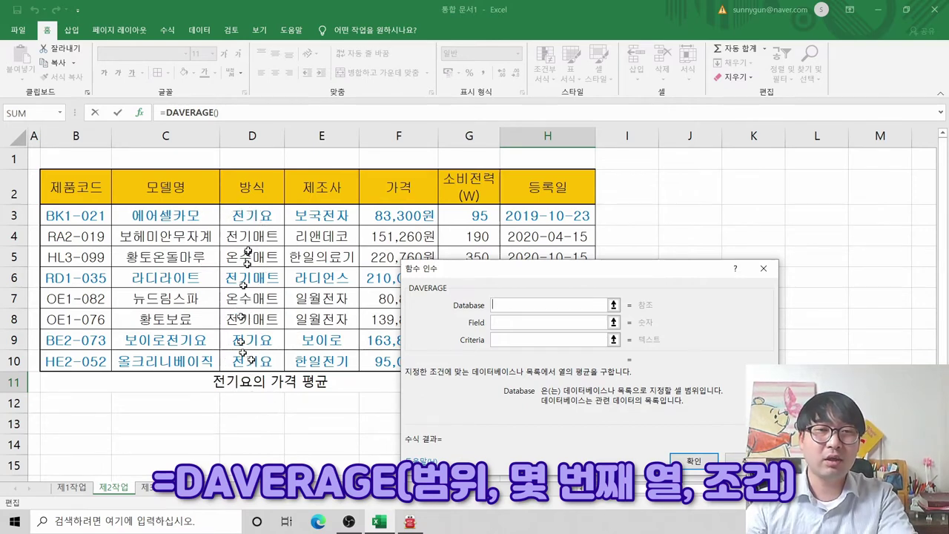
pyautogui.moveTo(454, 284); pyautogui.dragTo(557, 250)
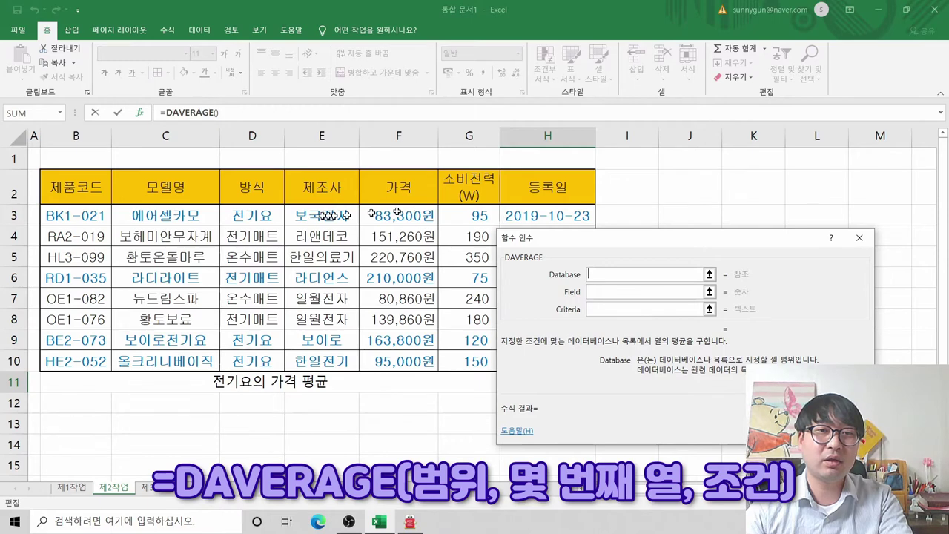
# - Set the DAVERAGE arguments to Database D2:F10, Field 3 and Criteria D2:D3, and confirm the formula
pyautogui.moveTo(254, 195); pyautogui.dragTo(408, 361)
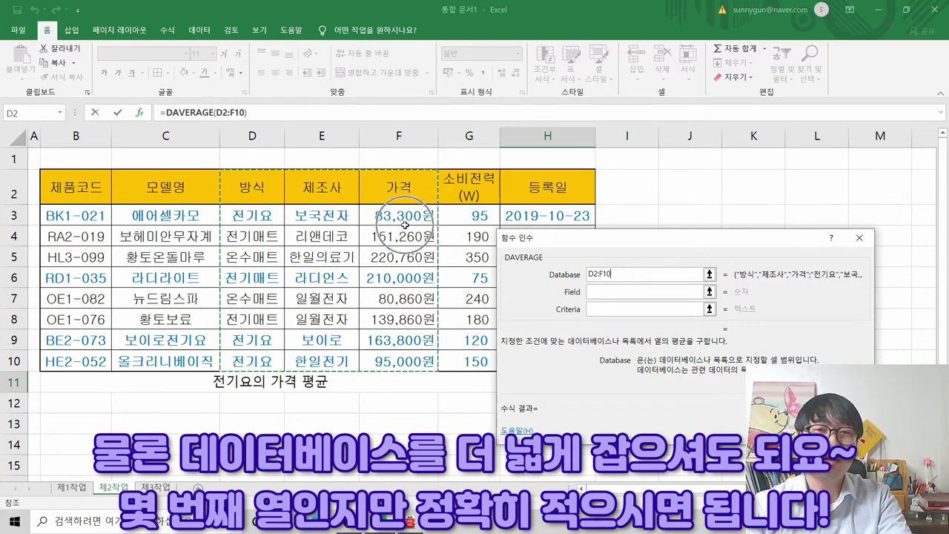
pyautogui.click(604, 291)
pyautogui.write('3')
pyautogui.click(613, 310)
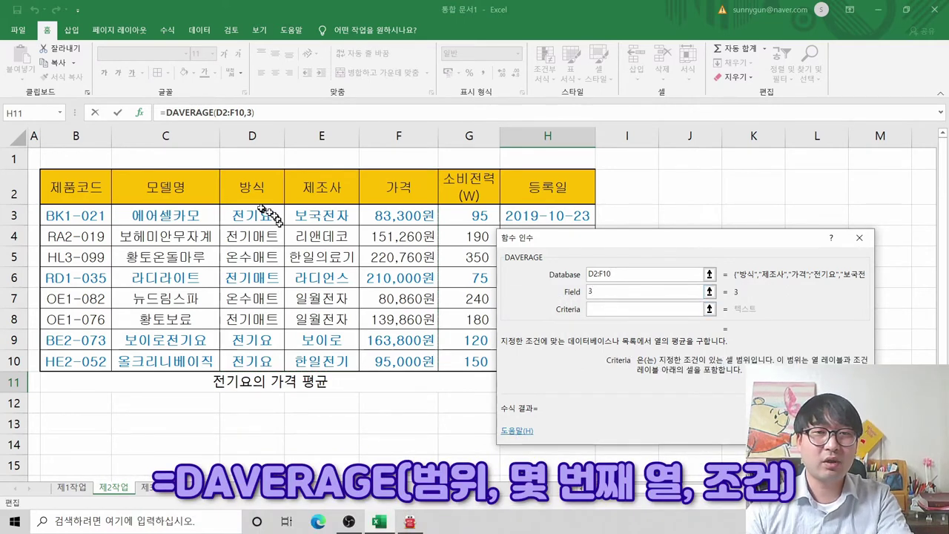
pyautogui.moveTo(254, 191); pyautogui.dragTo(254, 219)
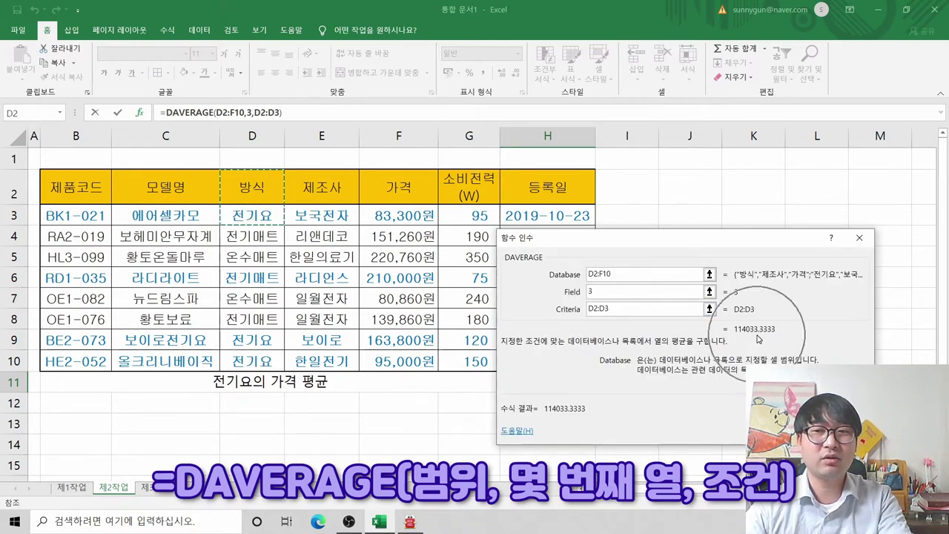
pyautogui.press('Return')
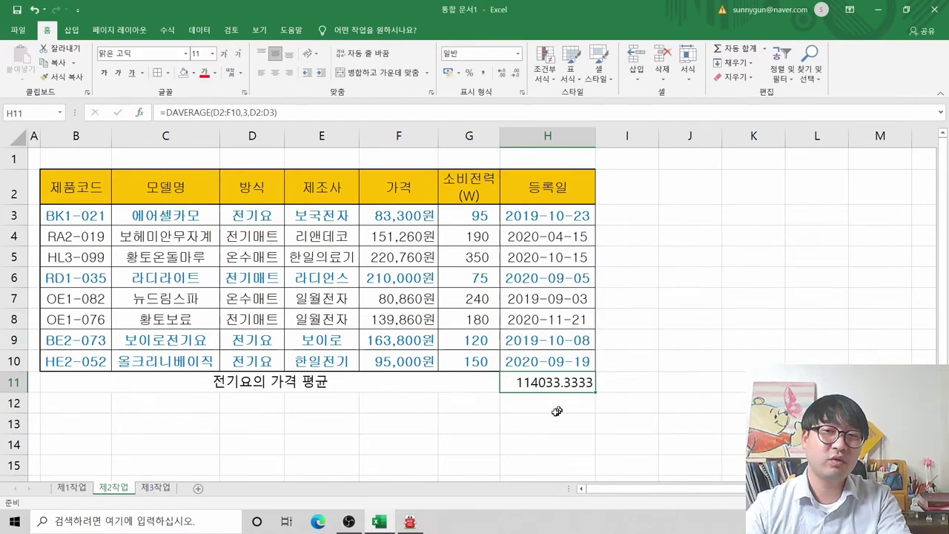
# - Check the border requirement in the PDF, return to Excel and apply all borders to B11:H11
pyautogui.hotkey('alt', 'Tab')
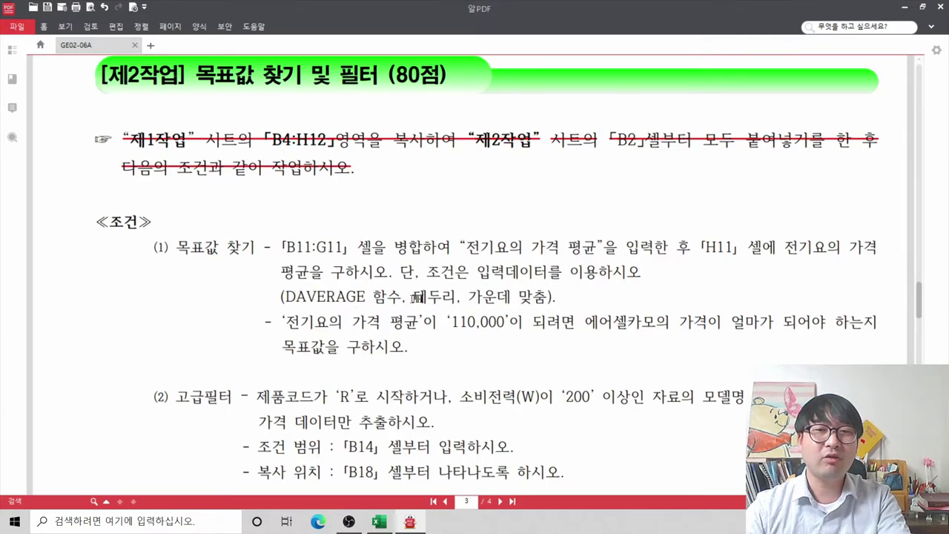
pyautogui.hotkey('alt', 'Tab')
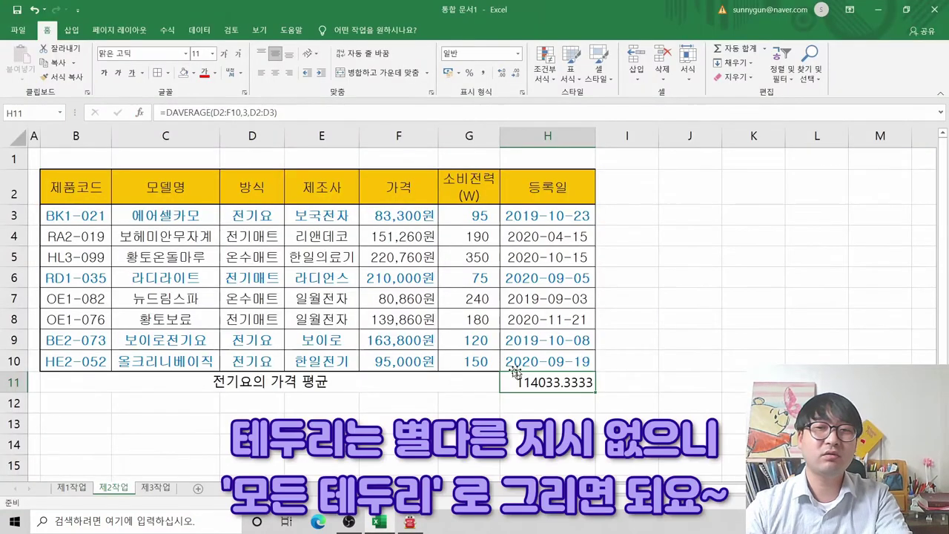
pyautogui.moveTo(486, 381); pyautogui.dragTo(543, 386)
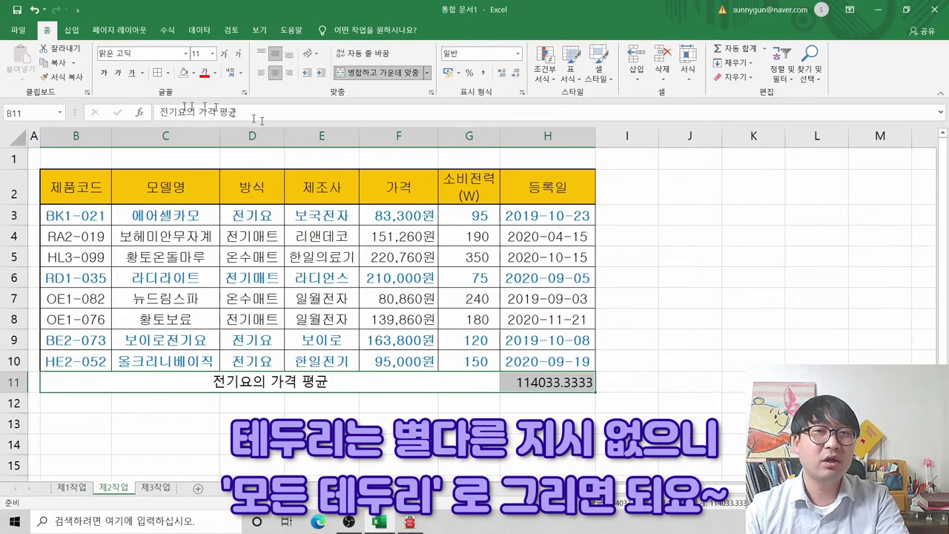
pyautogui.click(168, 73)
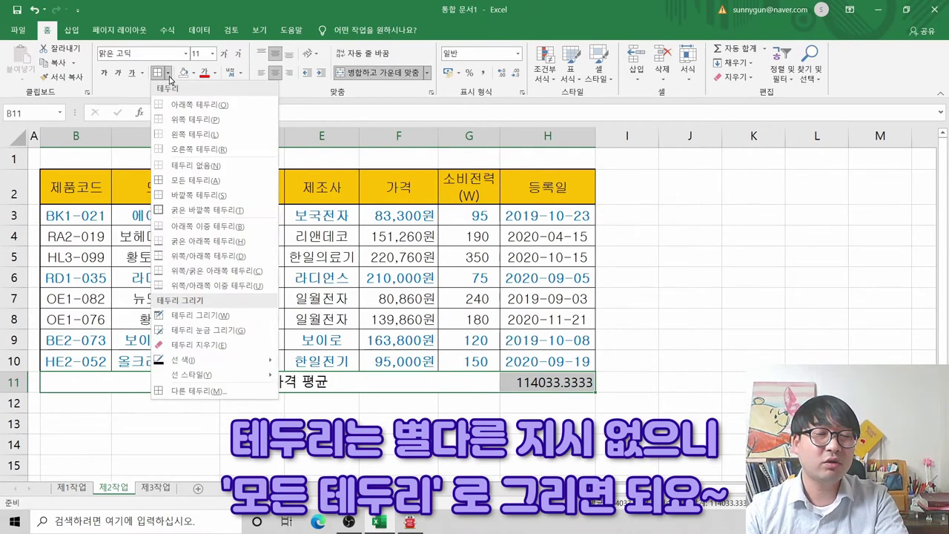
pyautogui.click(179, 178)
pyautogui.click(556, 339)
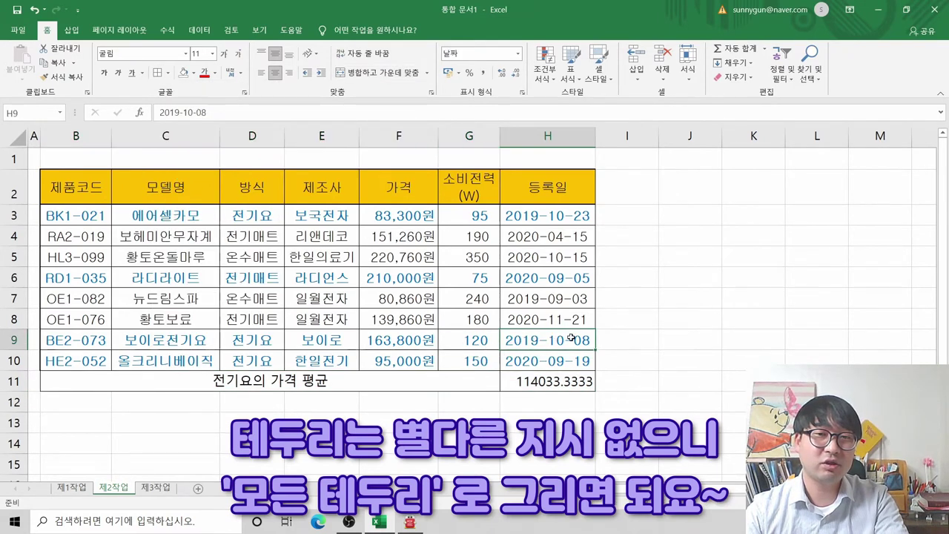
# - Center the average in H11 and format it with the comma style
pyautogui.click(519, 377)
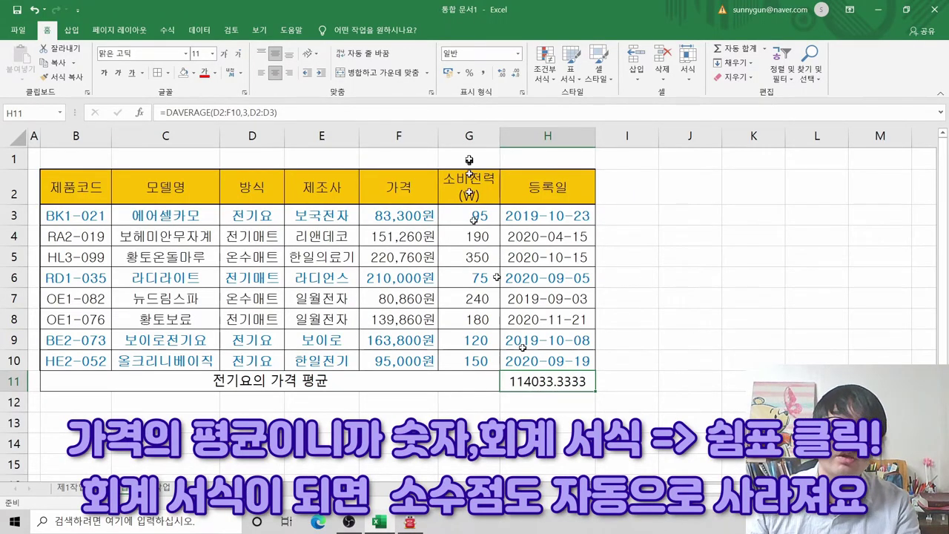
pyautogui.click(483, 73)
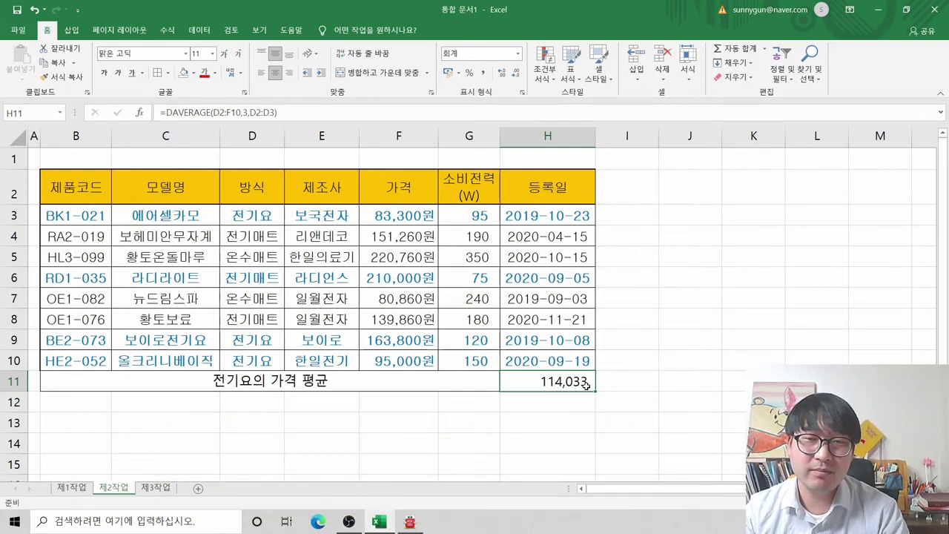
# - Strike through the DAVERAGE instruction in the PDF, and compare the 에어셀카모 goal-seek instruction with the Excel table
pyautogui.hotkey('alt', 'Tab')
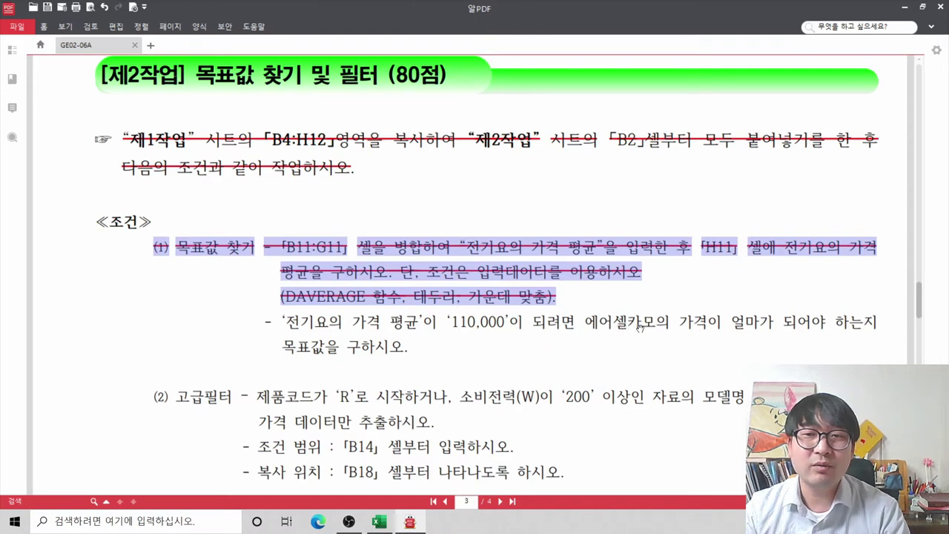
pyautogui.hotkey('alt', 'Tab')
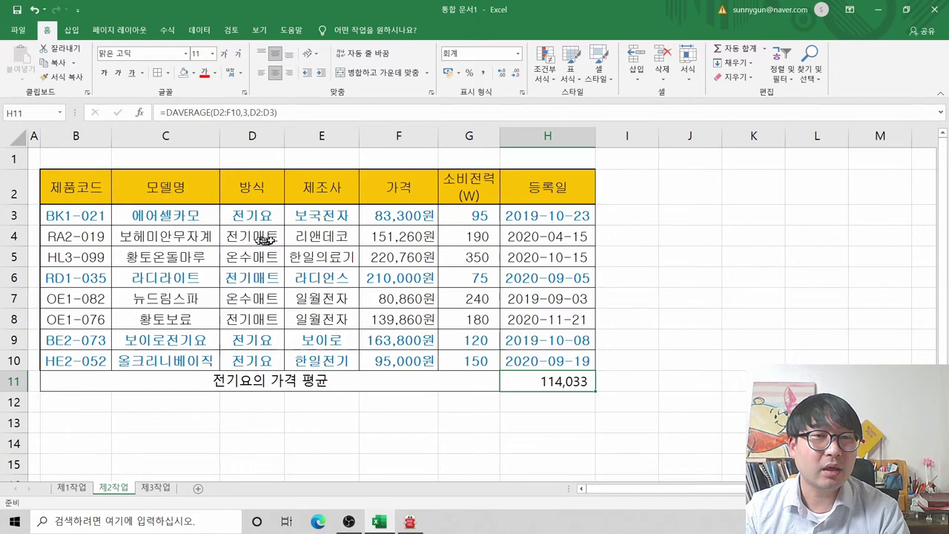
pyautogui.click(173, 217)
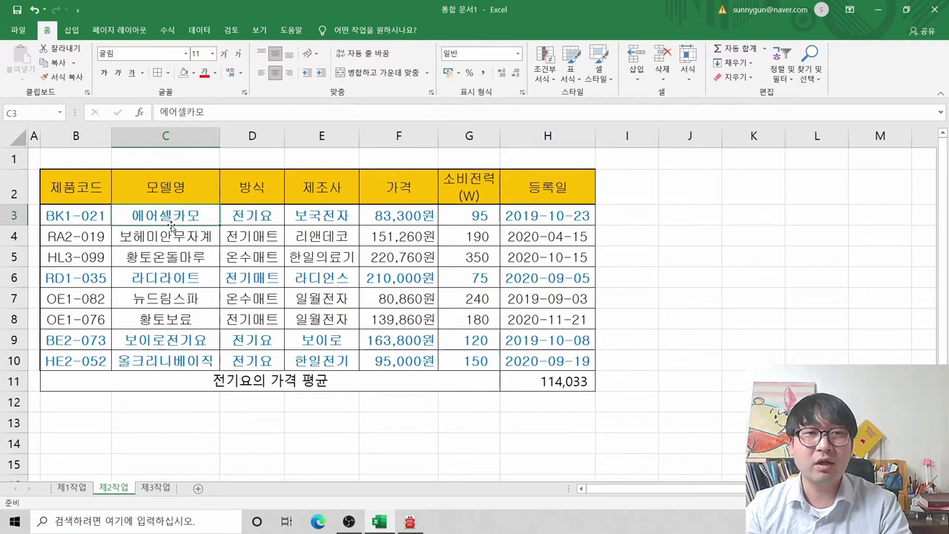
pyautogui.hotkey('alt', 'Tab')
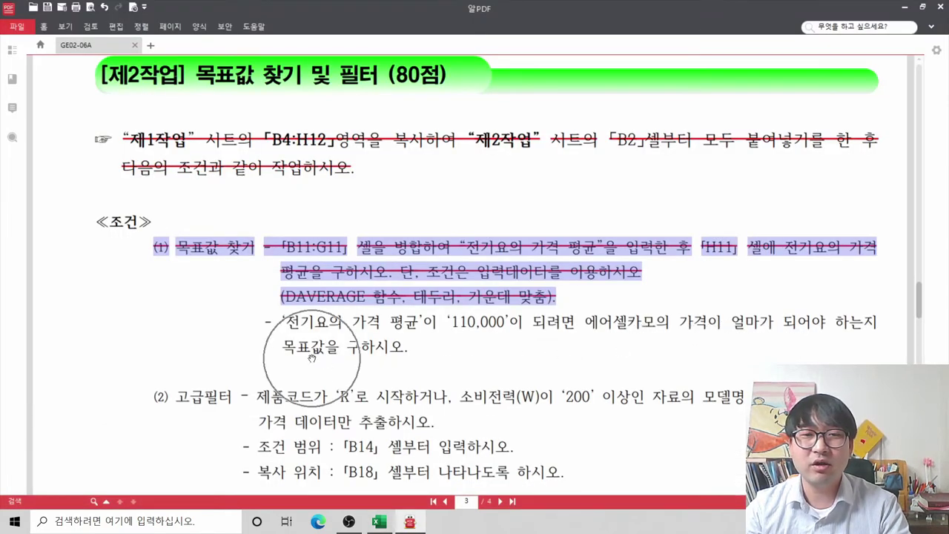
pyautogui.hotkey('alt', 'Tab')
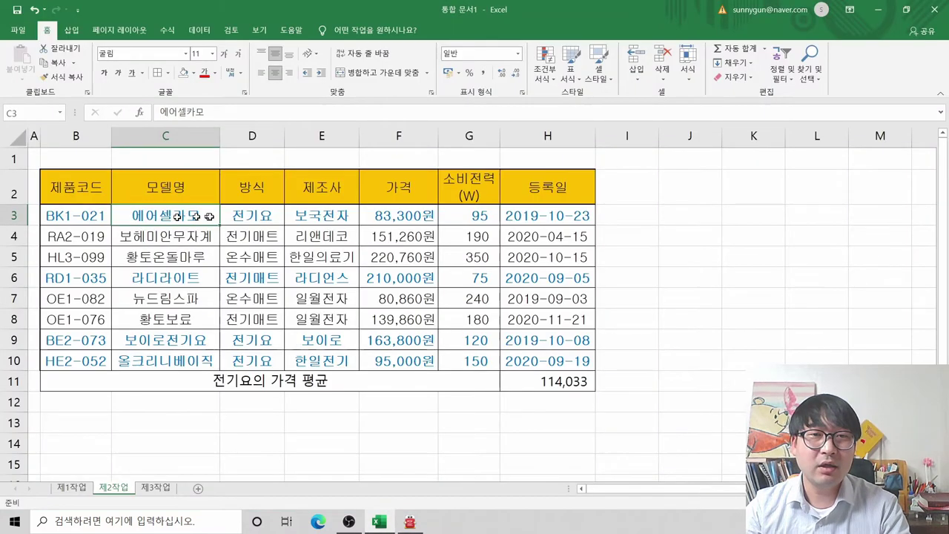
pyautogui.press('ctrl')
pyautogui.press('ctrl')
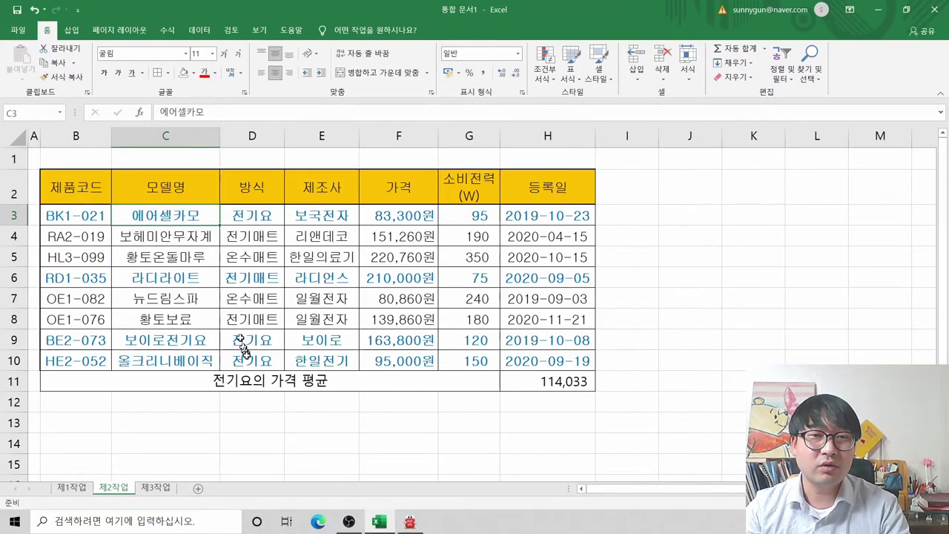
# - Fill the 에어셀카모 price cell F3 with standard yellow
pyautogui.click(410, 217)
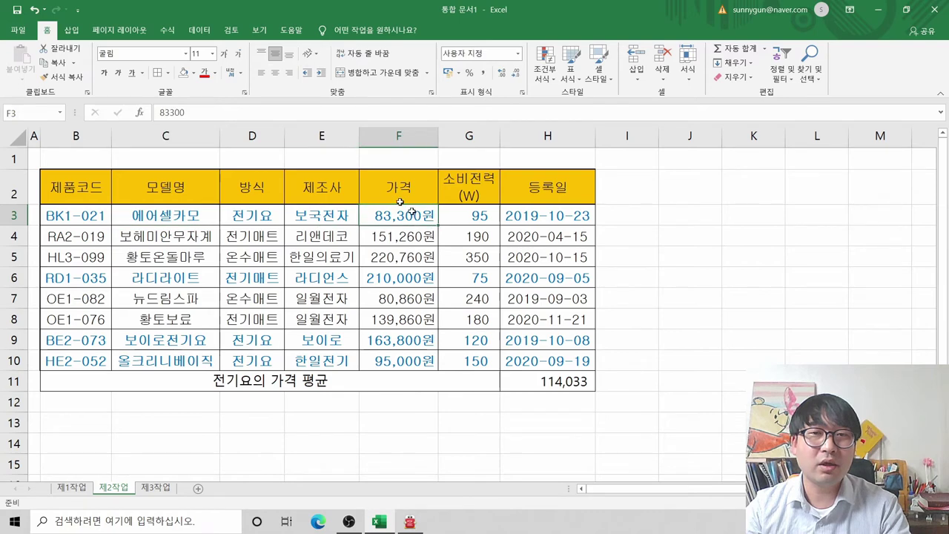
pyautogui.click(192, 73)
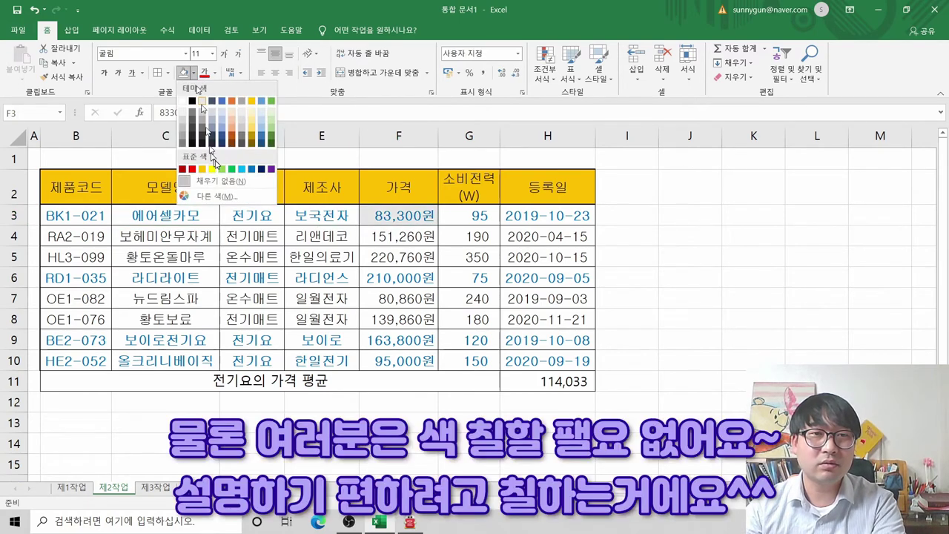
pyautogui.click(211, 169)
# - Fill the other two 전기요 price cells, F9 and F10, with the same yellow
pyautogui.press('Down')
pyautogui.press('Down')
pyautogui.press('Down')
pyautogui.press('Down')
pyautogui.press('Down')
pyautogui.press('Down')
pyautogui.press('Down')
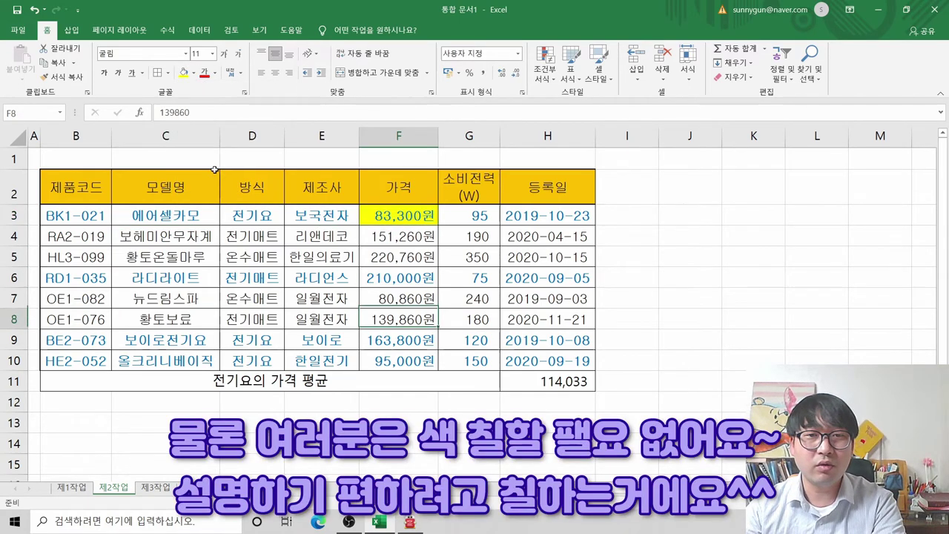
pyautogui.click(215, 172)
pyautogui.click(393, 339)
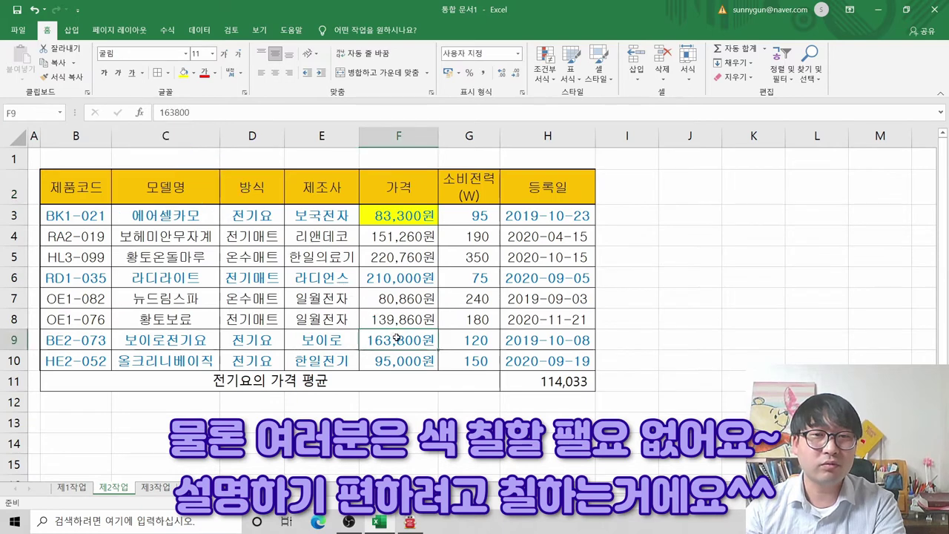
pyautogui.click(183, 72)
pyautogui.press('Down')
pyautogui.click(183, 73)
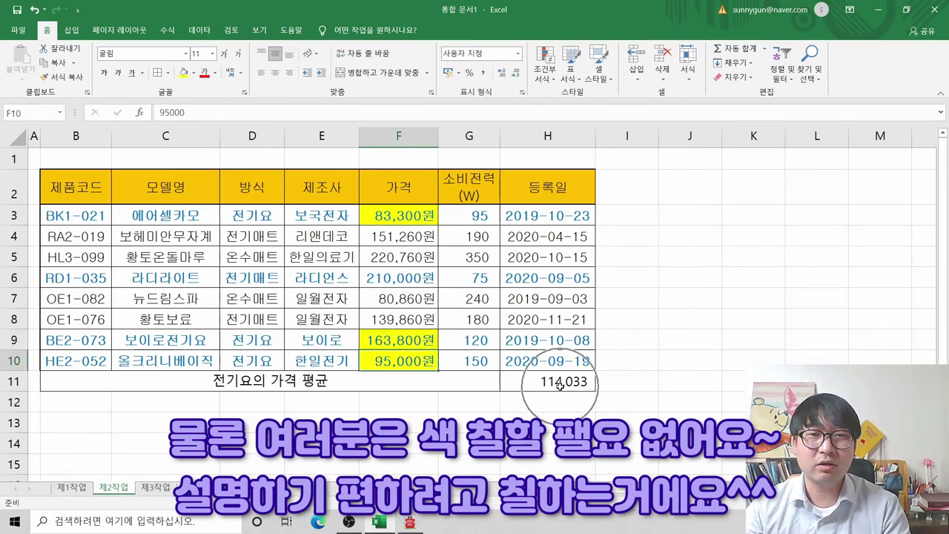
pyautogui.press('ctrl')
pyautogui.press('ctrl')
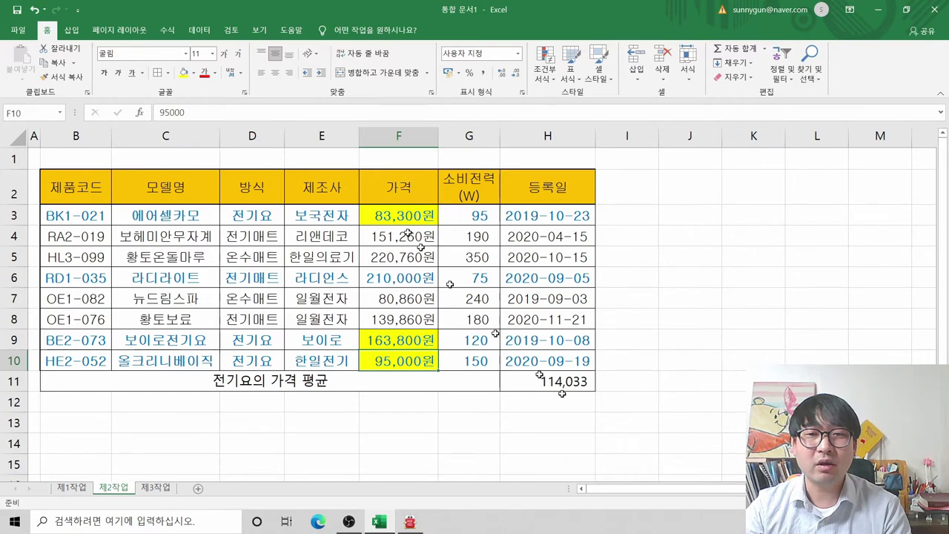
# - Undo the yellow fills on the three 전기요 price cells, and recheck the 110,000 goal-seek instruction in the PDF
pyautogui.press('ctrl')
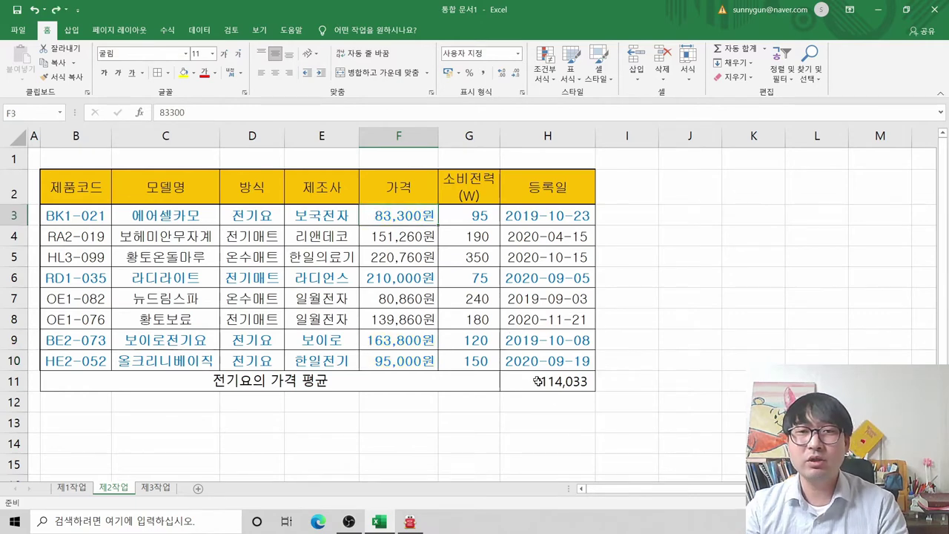
pyautogui.click(556, 384)
pyautogui.hotkey('alt', 'Tab')
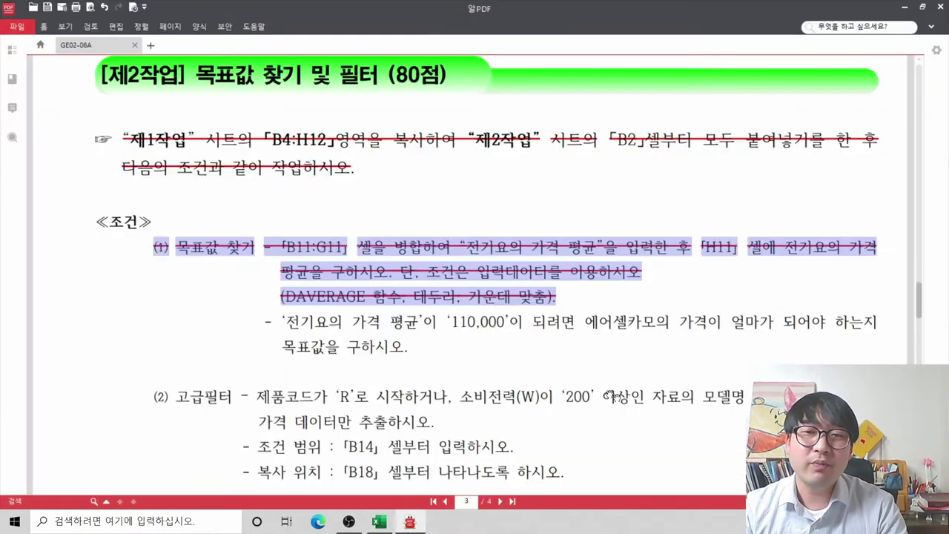
pyautogui.hotkey('alt', 'Tab')
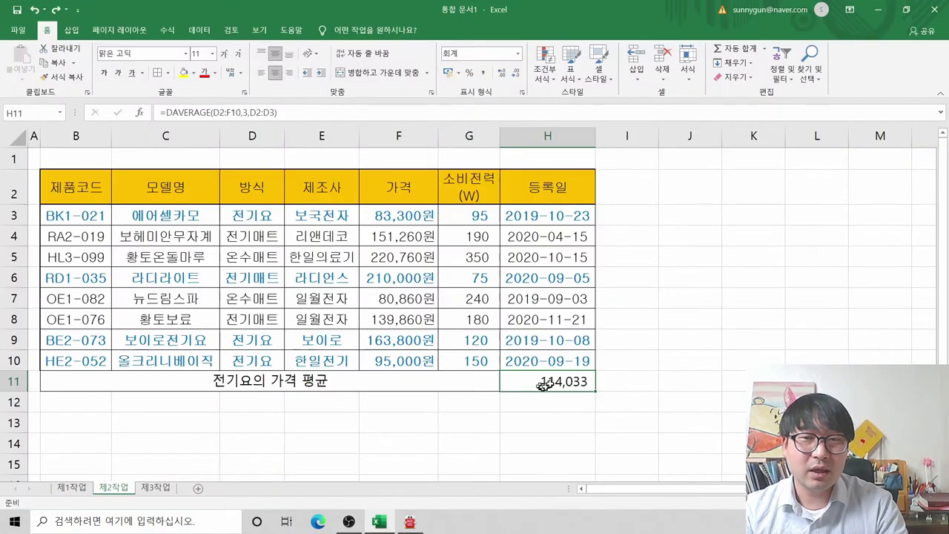
# - Run Goal Seek on the average in H11 with target value 110000, changing the 에어셀카모 price cell F3, and accept the solution
pyautogui.click(568, 380)
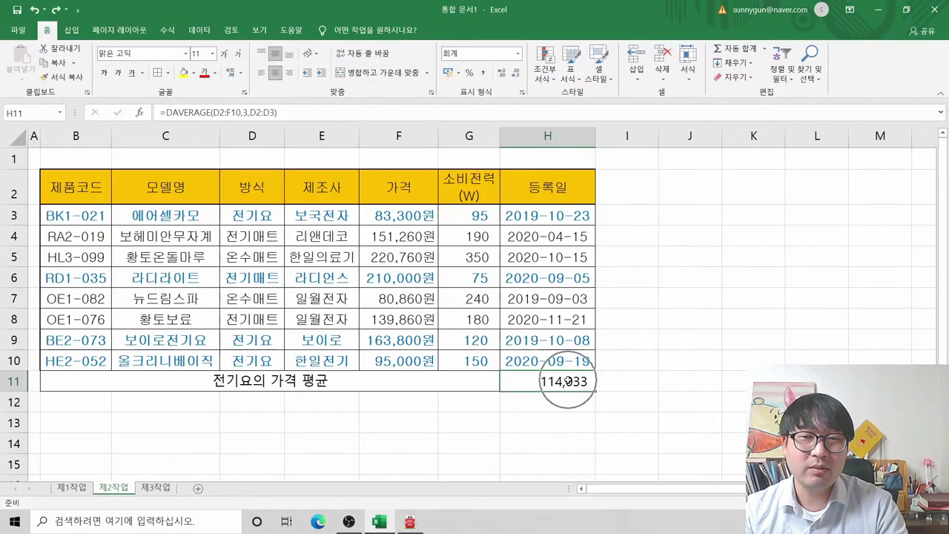
pyautogui.click(567, 380)
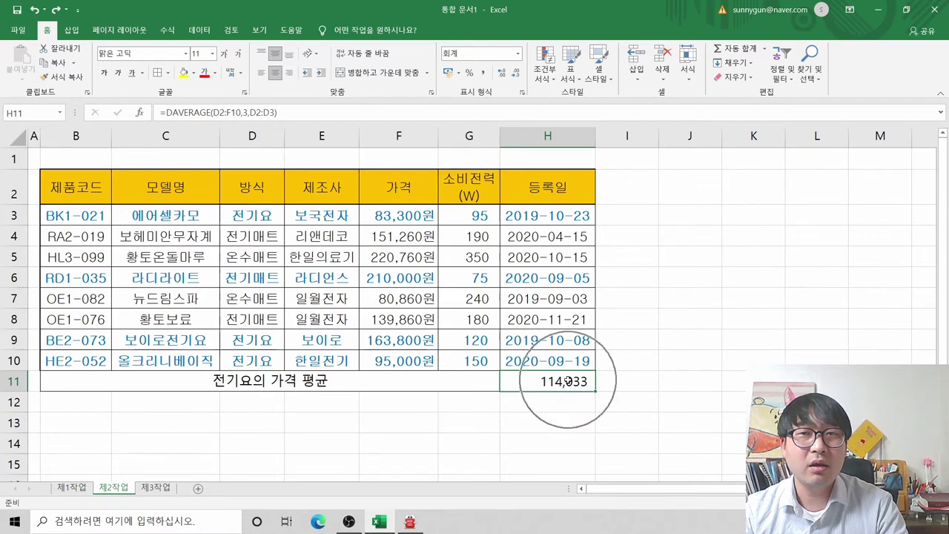
pyautogui.click(198, 29)
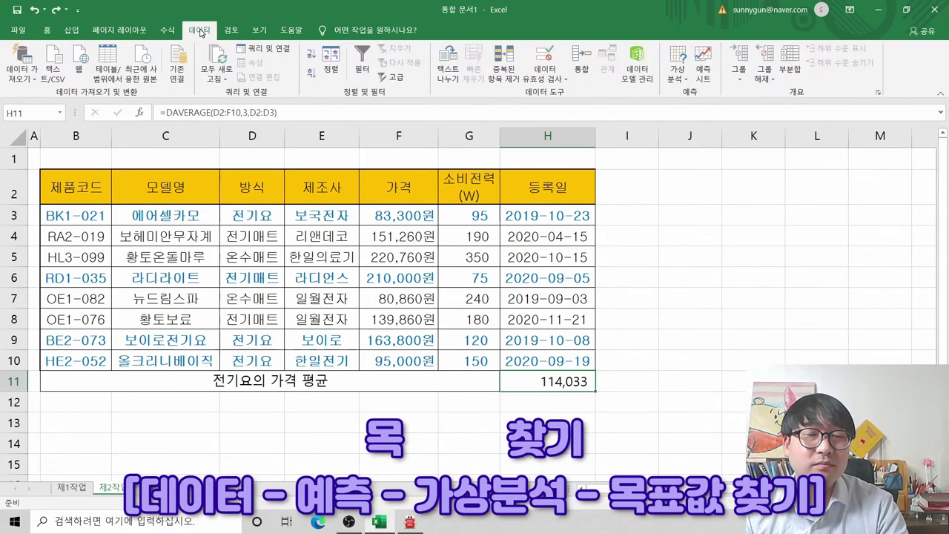
pyautogui.click(681, 80)
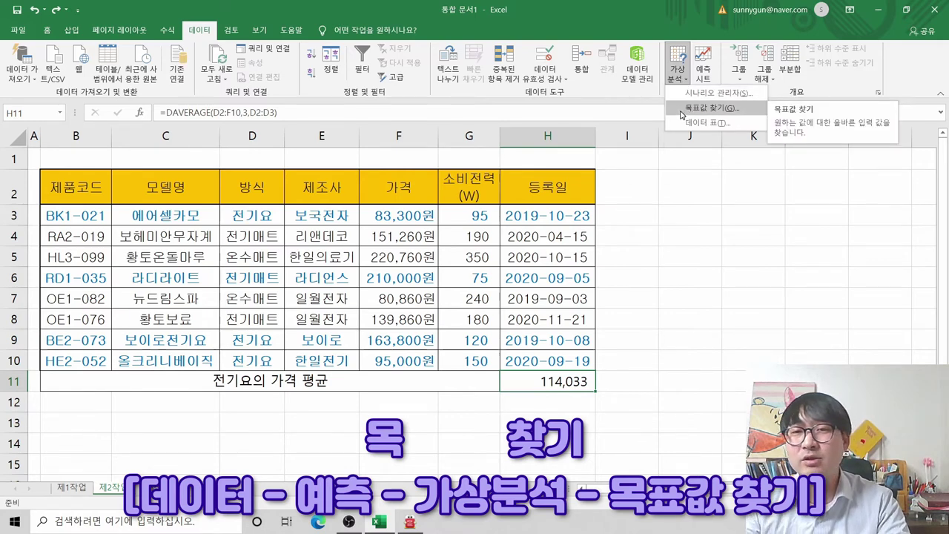
pyautogui.click(682, 111)
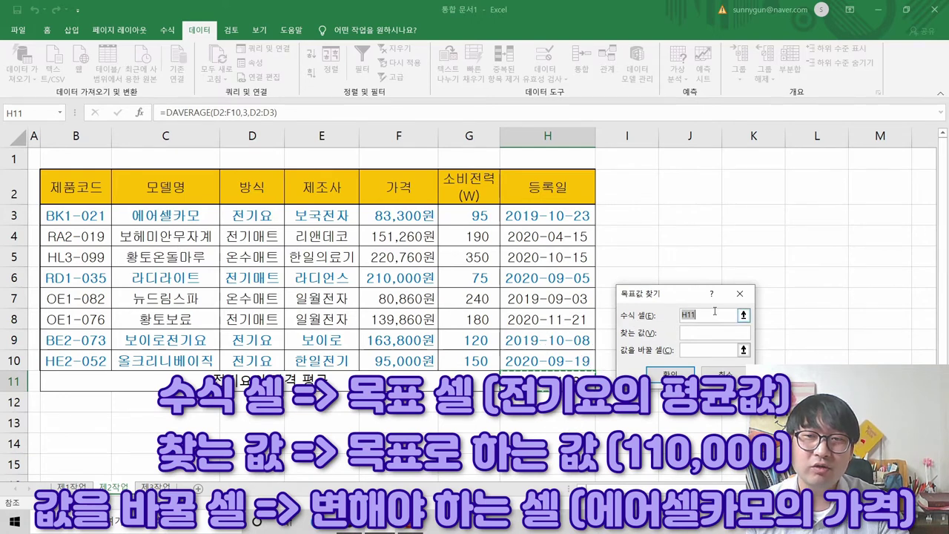
pyautogui.click(702, 334)
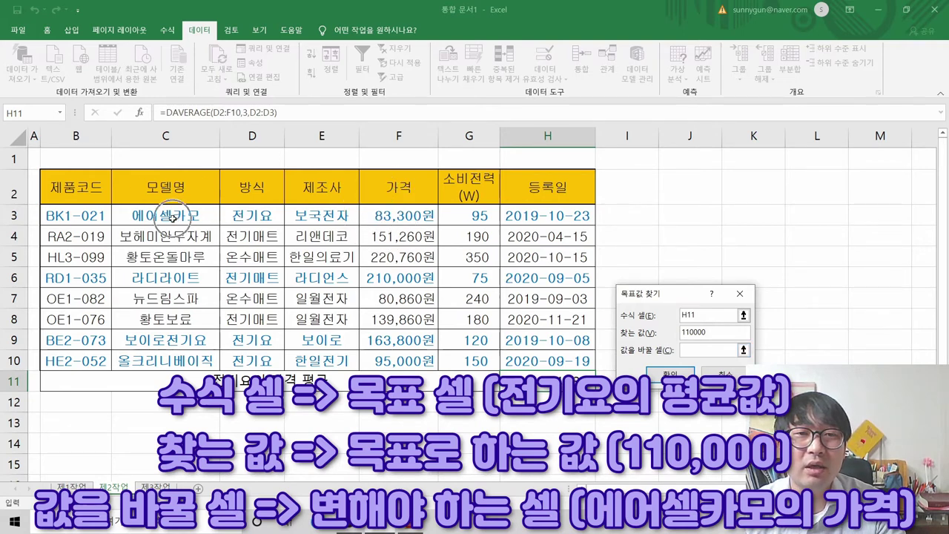
pyautogui.click(385, 220)
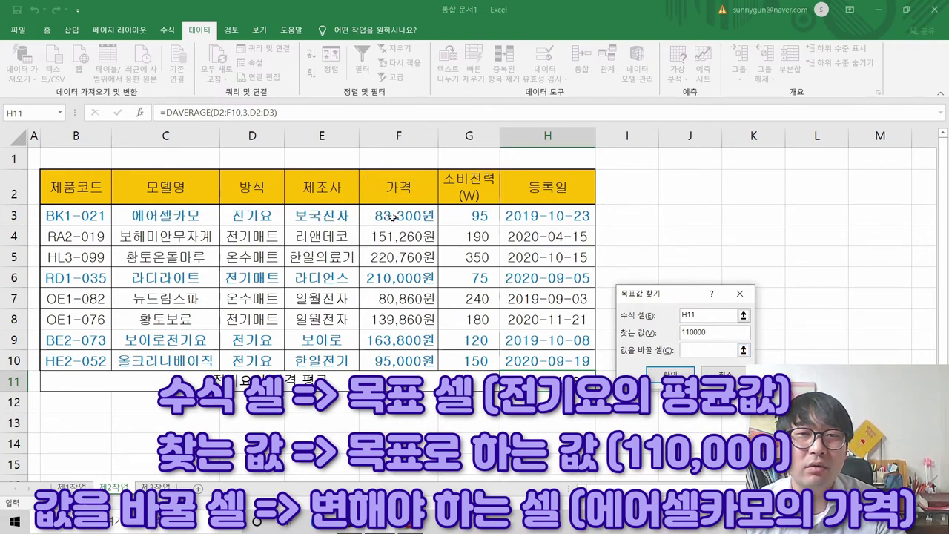
pyautogui.click(670, 374)
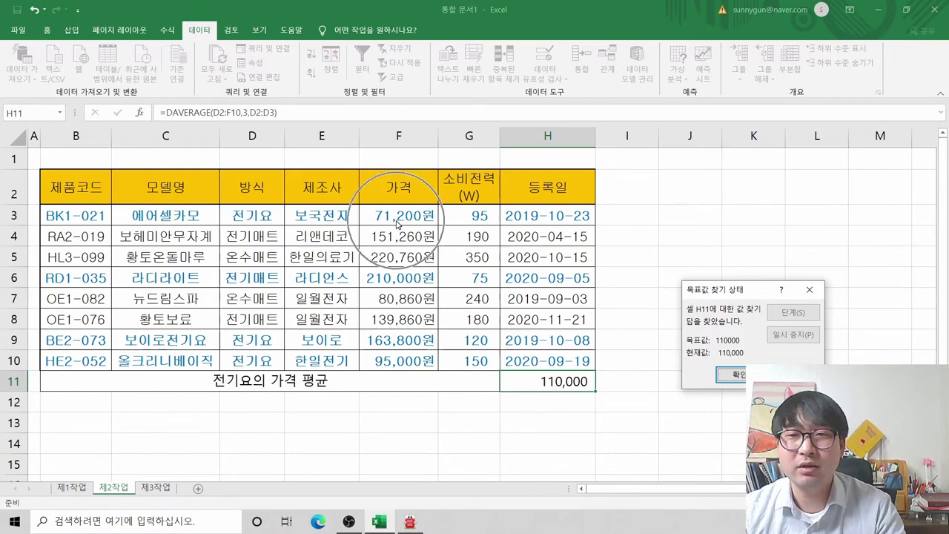
pyautogui.click(737, 375)
# - Switch to the PDF and strike through the two-line instruction about goal-seeking the 에어셀카모 price for a 110,000 average
pyautogui.hotkey('alt', 'Tab')
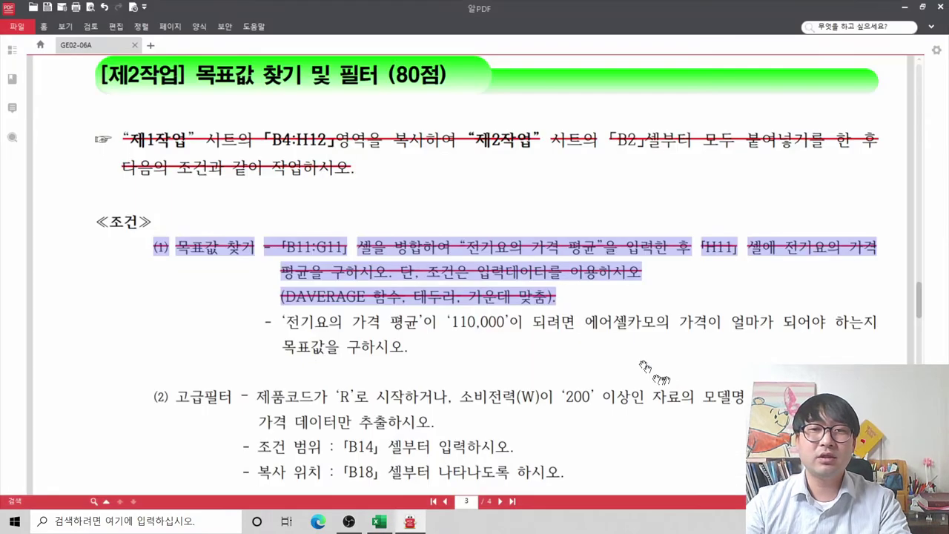
pyautogui.hotkey('alt', 'Tab')
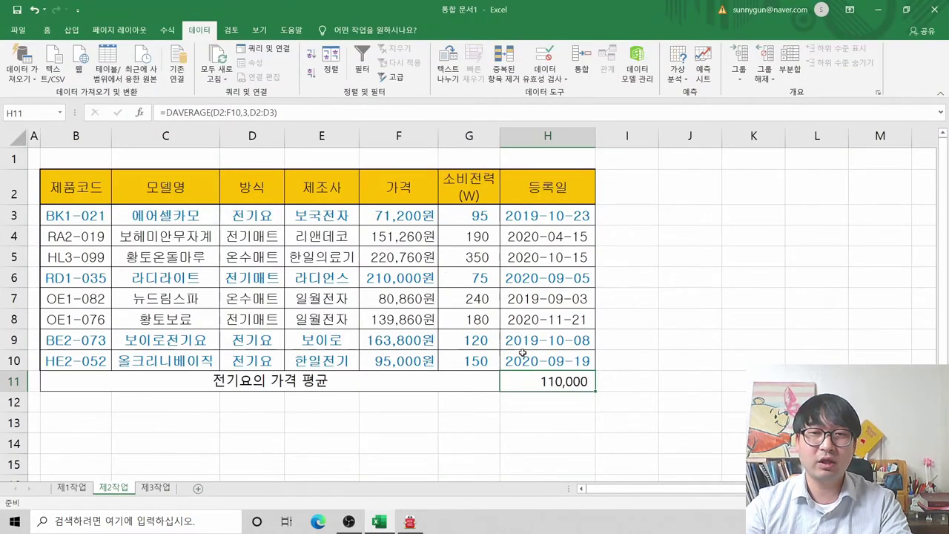
pyautogui.hotkey('alt', 'Tab')
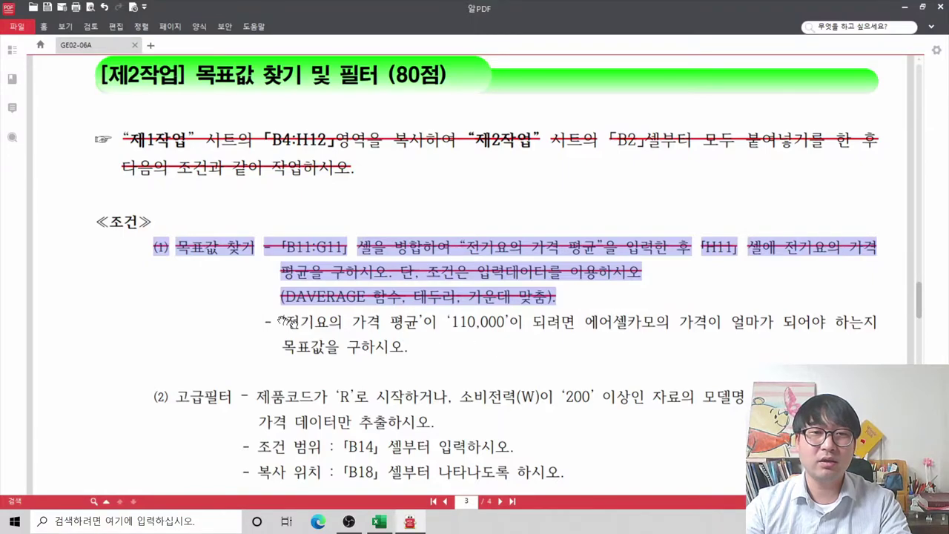
pyautogui.moveTo(404, 347); pyautogui.dragTo(292, 319)
pyautogui.rightClick(330, 320)
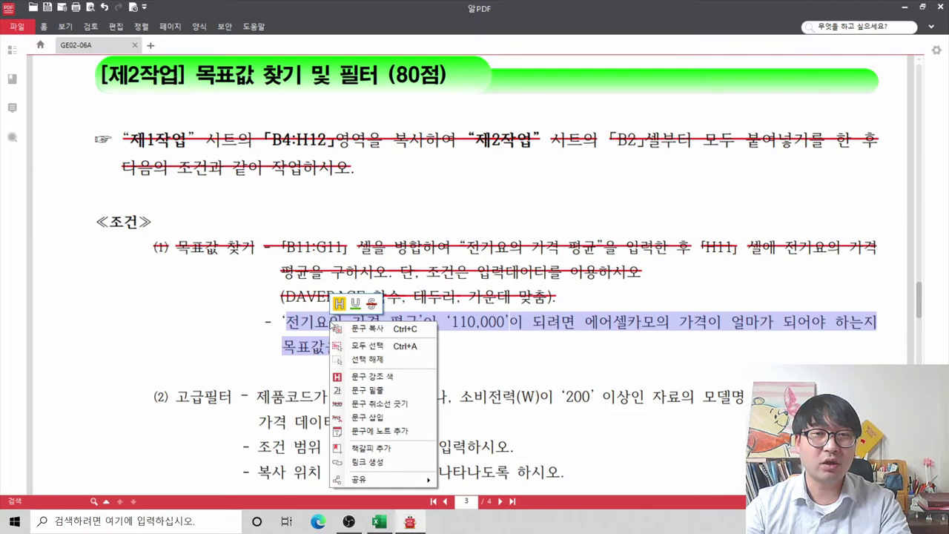
pyautogui.click(383, 403)
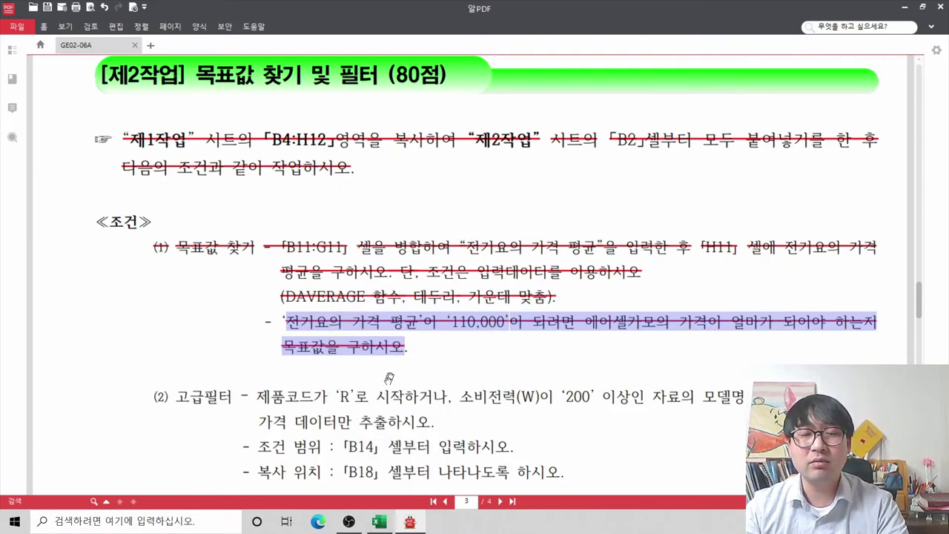
pyautogui.click(381, 400)
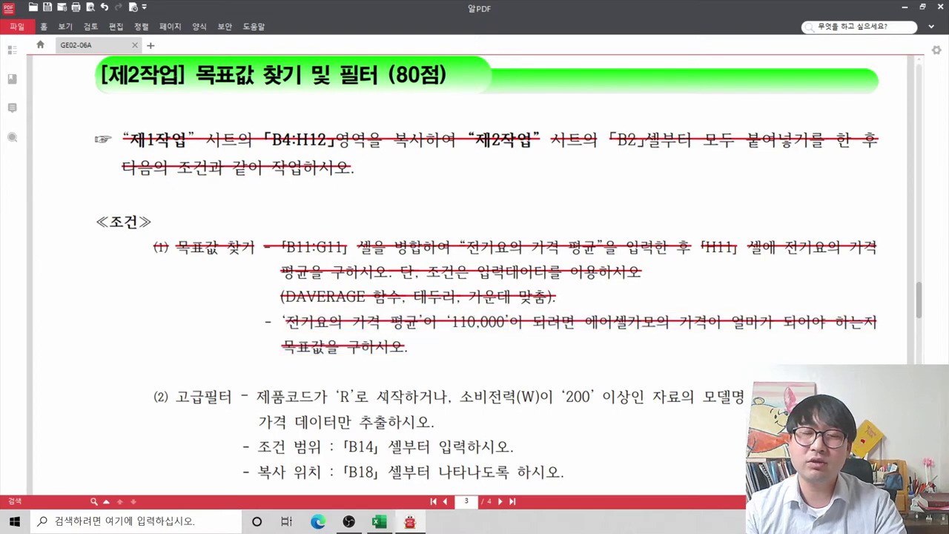